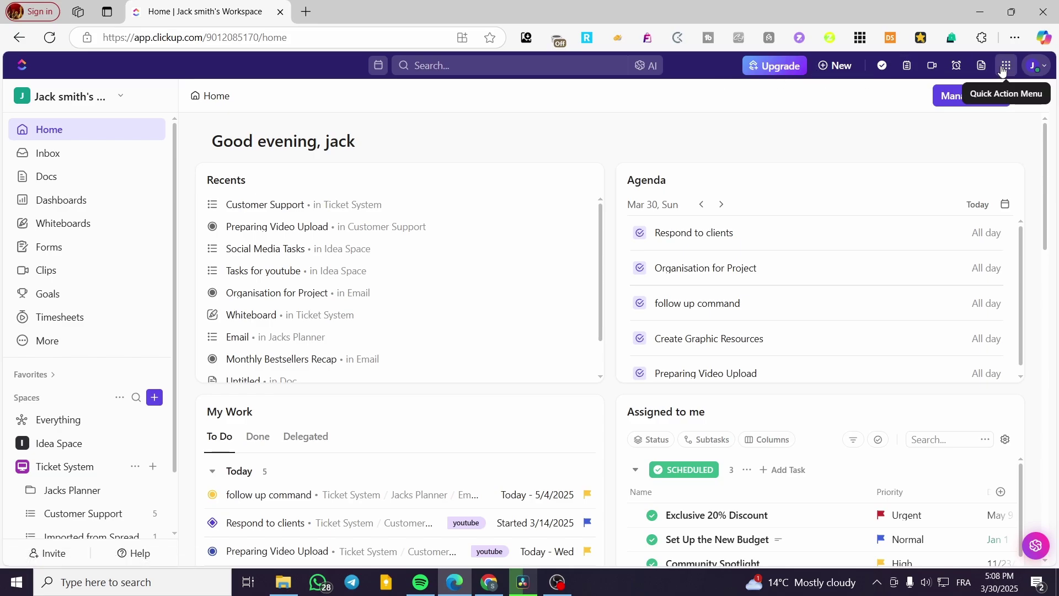
Open the Notepad from the quick actions and create a new personal note
left_click(1005, 65)
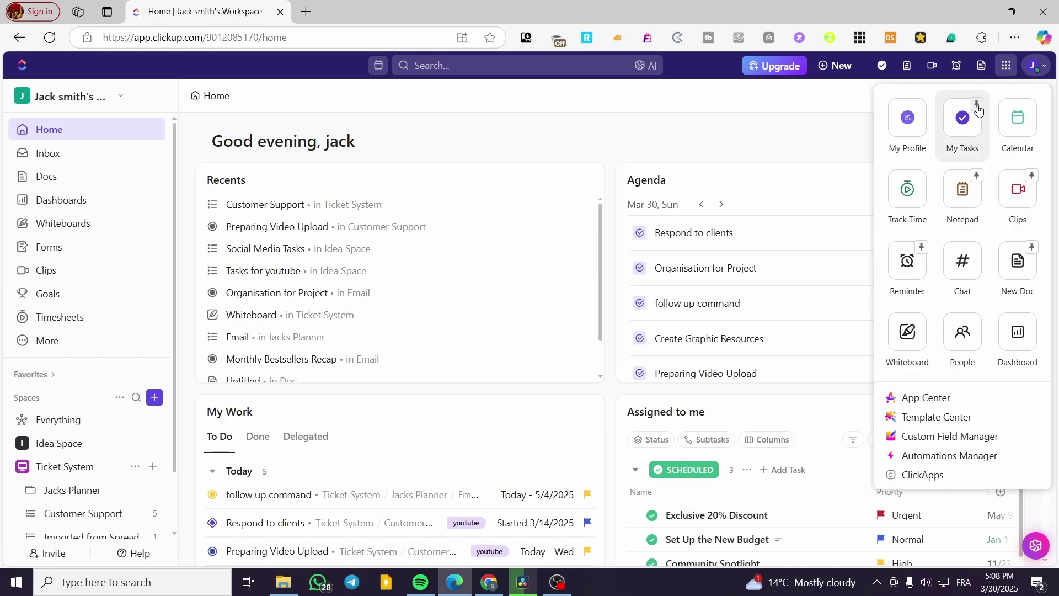
left_click(969, 207)
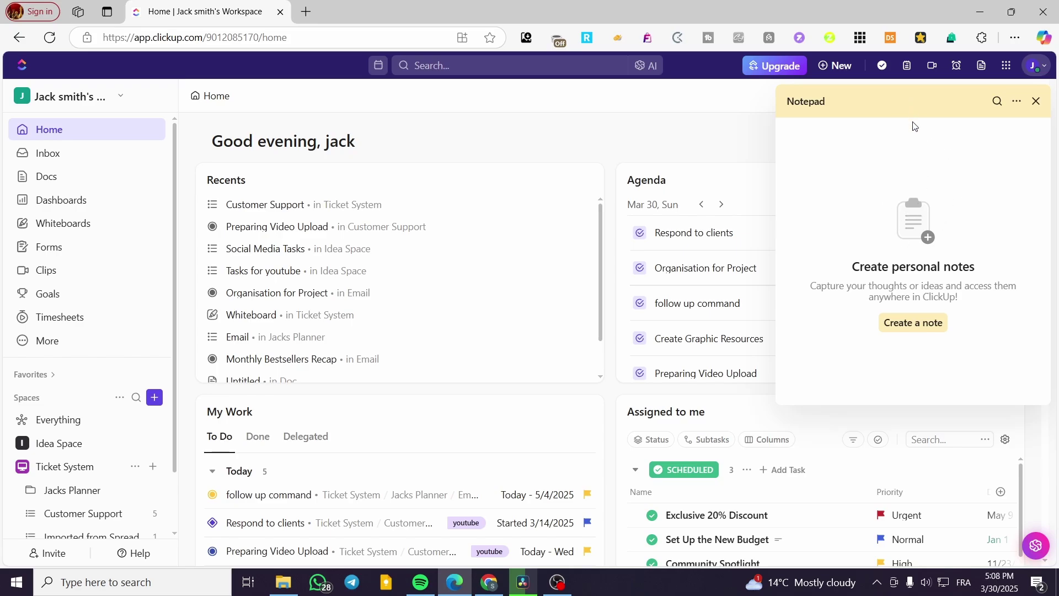
left_click(909, 326)
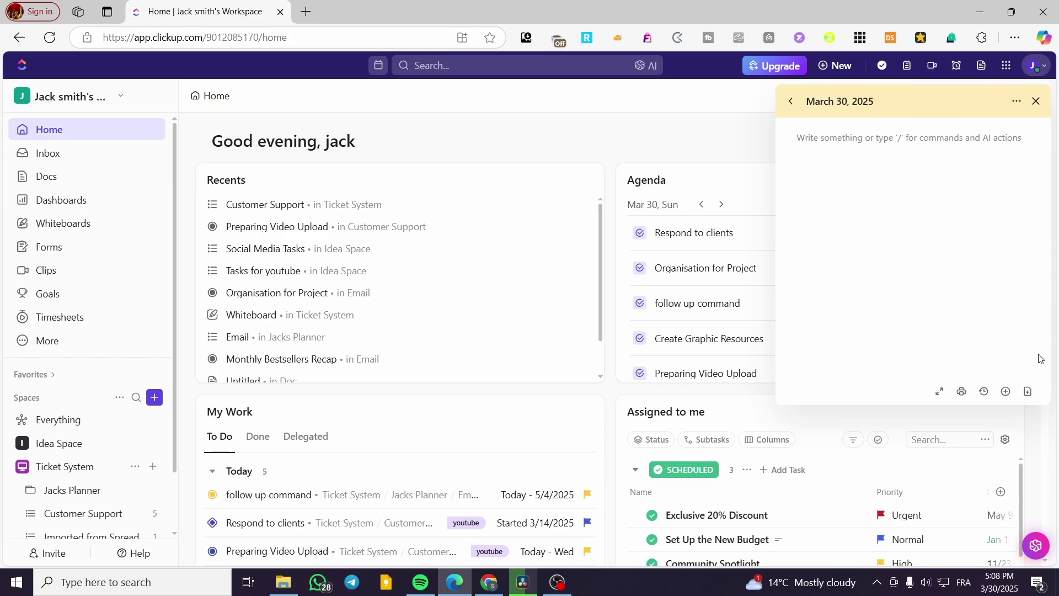
left_click(876, 134)
Open the Ticket System space overview while keeping the note open
scroll(633, 273, "down", 1)
scroll(421, 315, "down", 2)
scroll(288, 473, "down", 2)
scroll(288, 474, "down", 5)
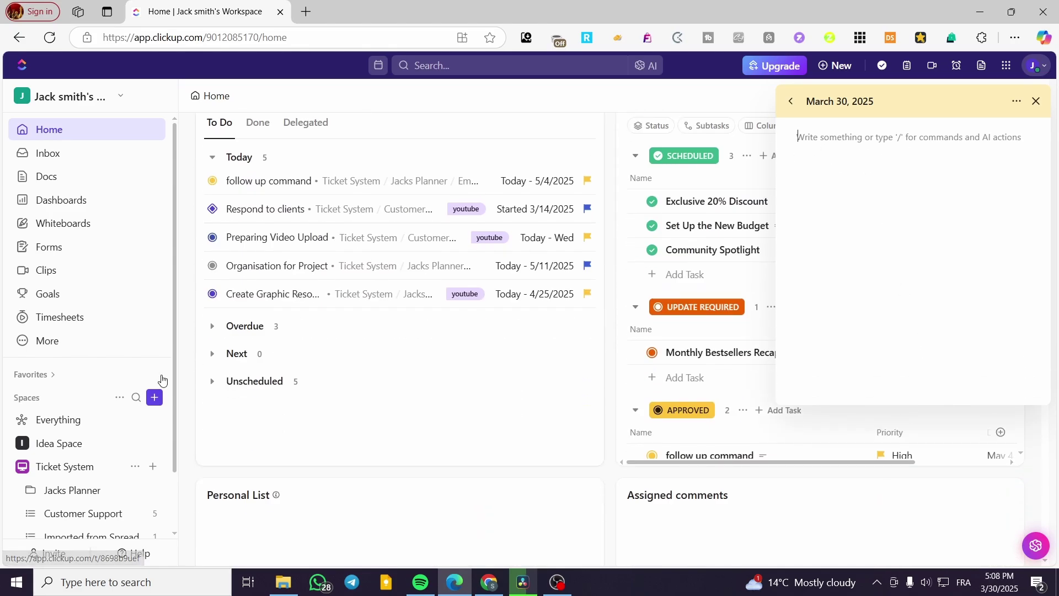
left_click(92, 473)
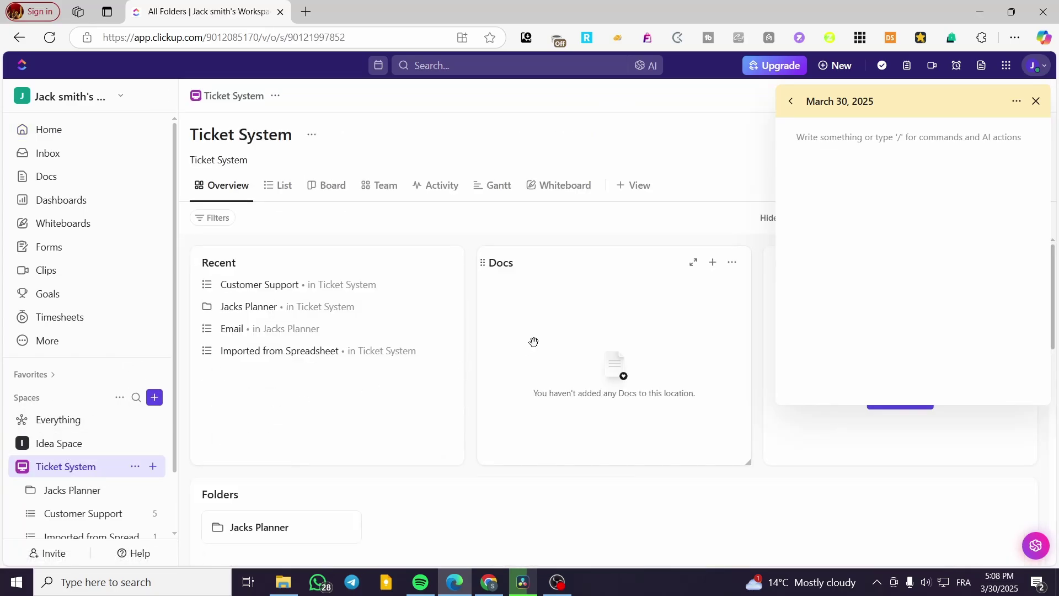
scroll(560, 311, "down", 1)
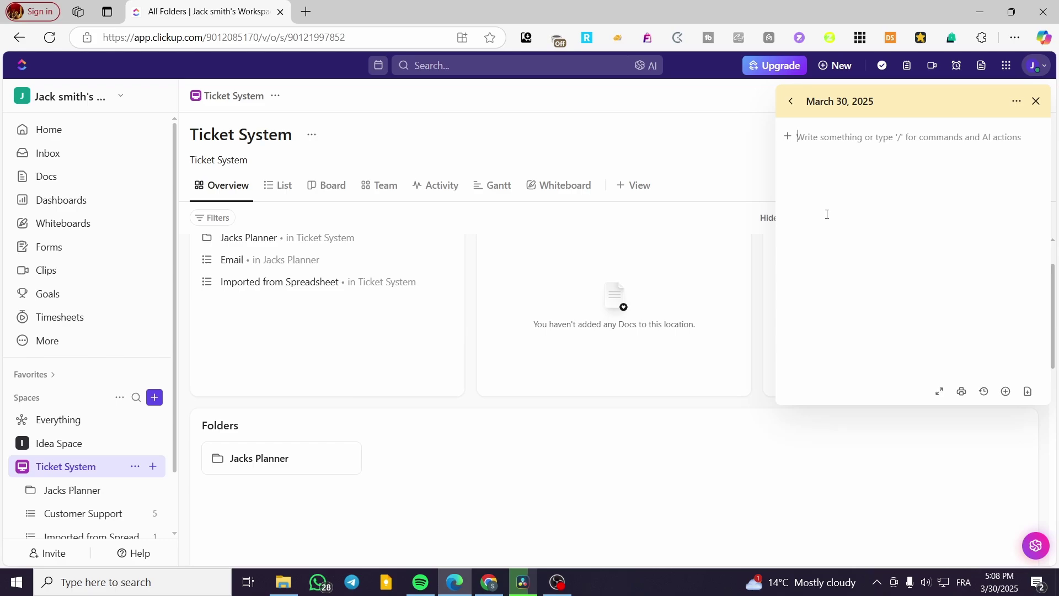
Bring up the note's slash commands, choose the Orange text colour and write "fgff"
type("/")
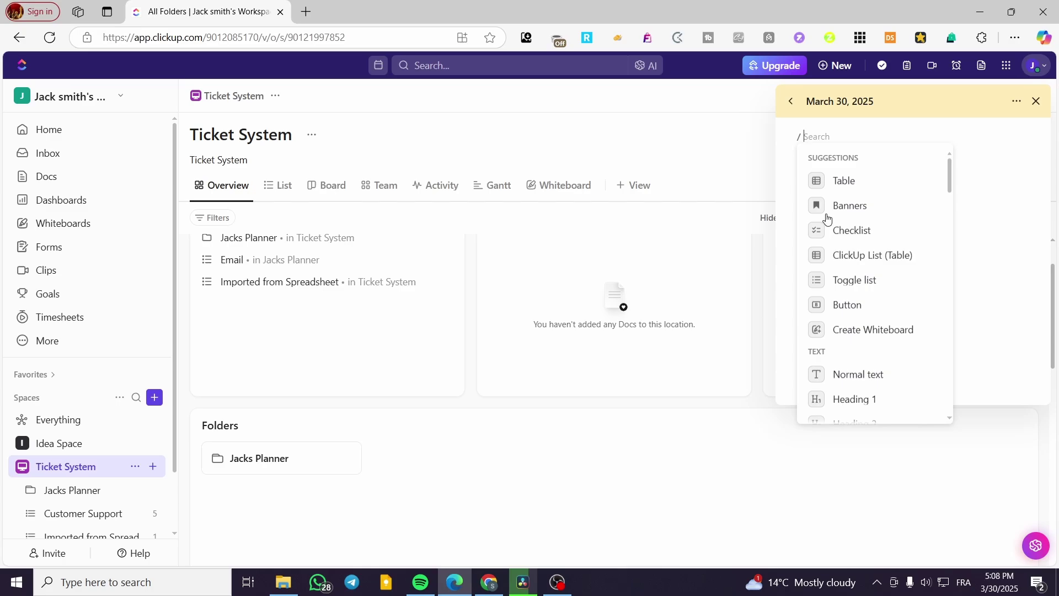
scroll(830, 235, "down", 5)
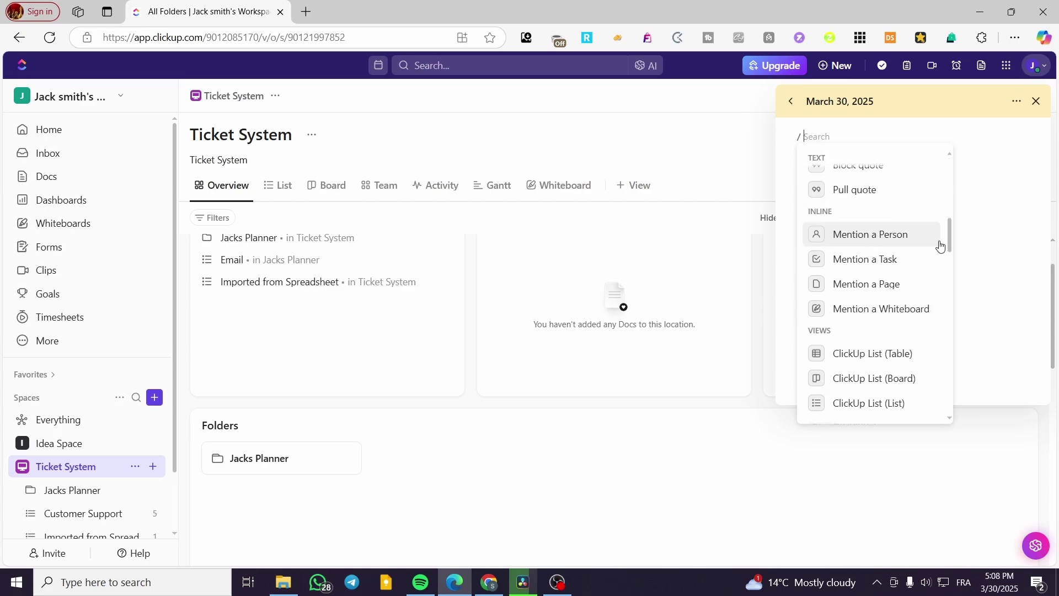
scroll(949, 246, "down", 1)
left_click_drag(949, 244, 956, 338)
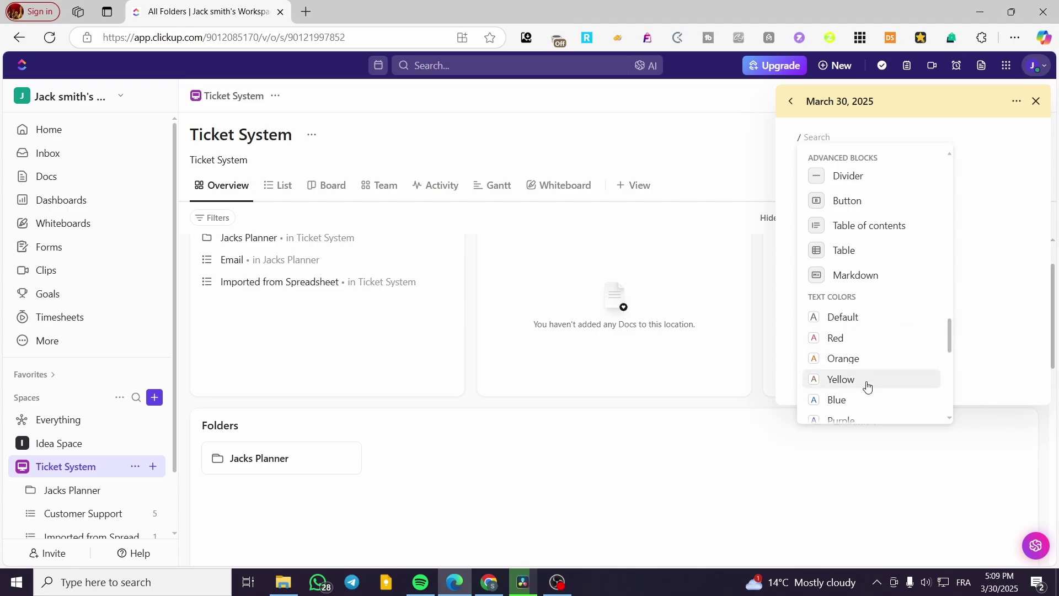
left_click(853, 358)
type("fgff")
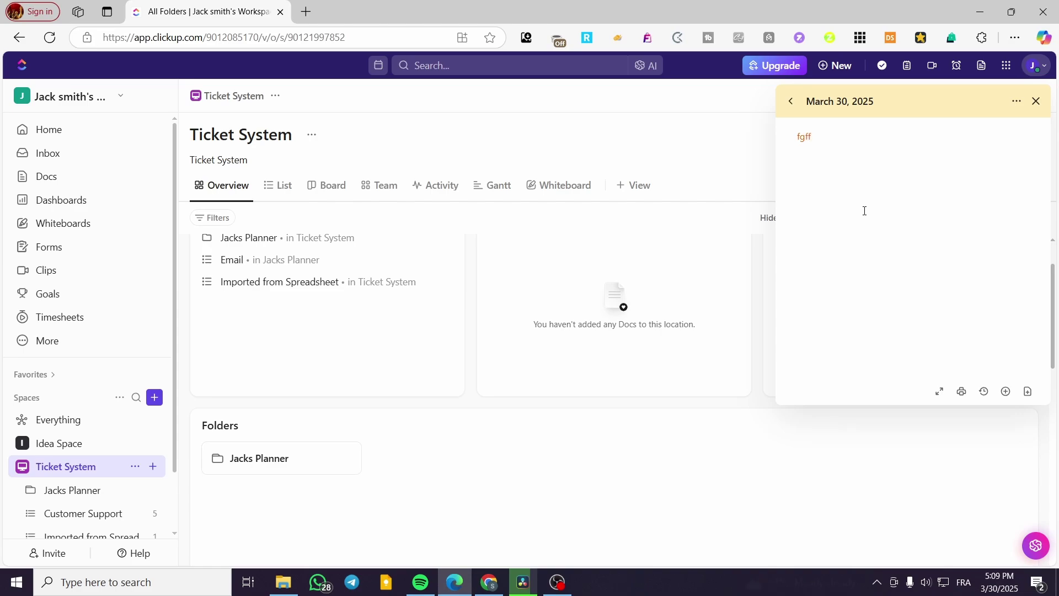
key("Return")
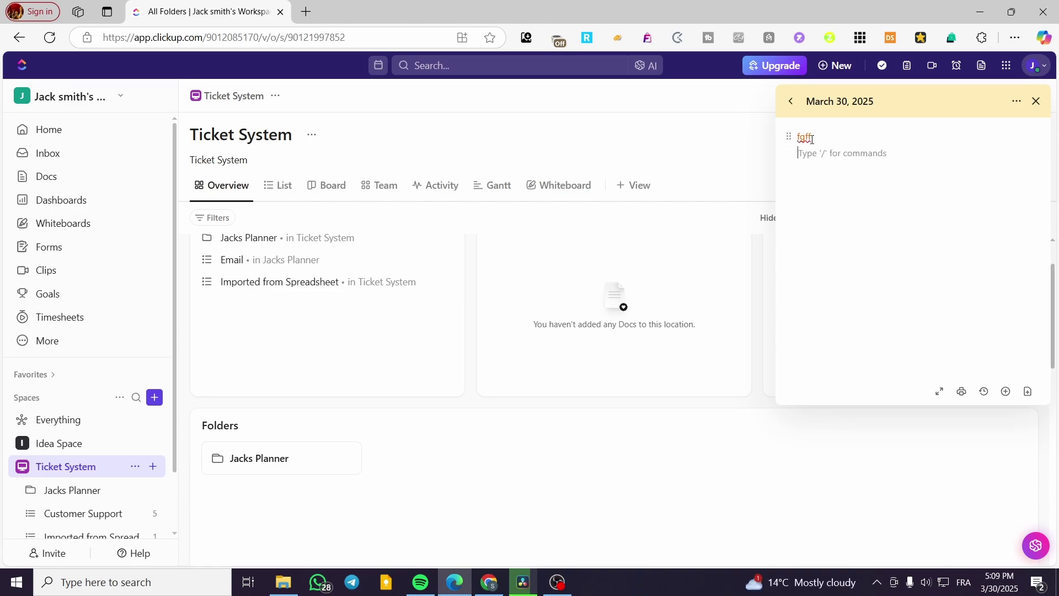
Look through the AI writing options for the note's "fgff" text, then delete that text
key("ctrl+a")
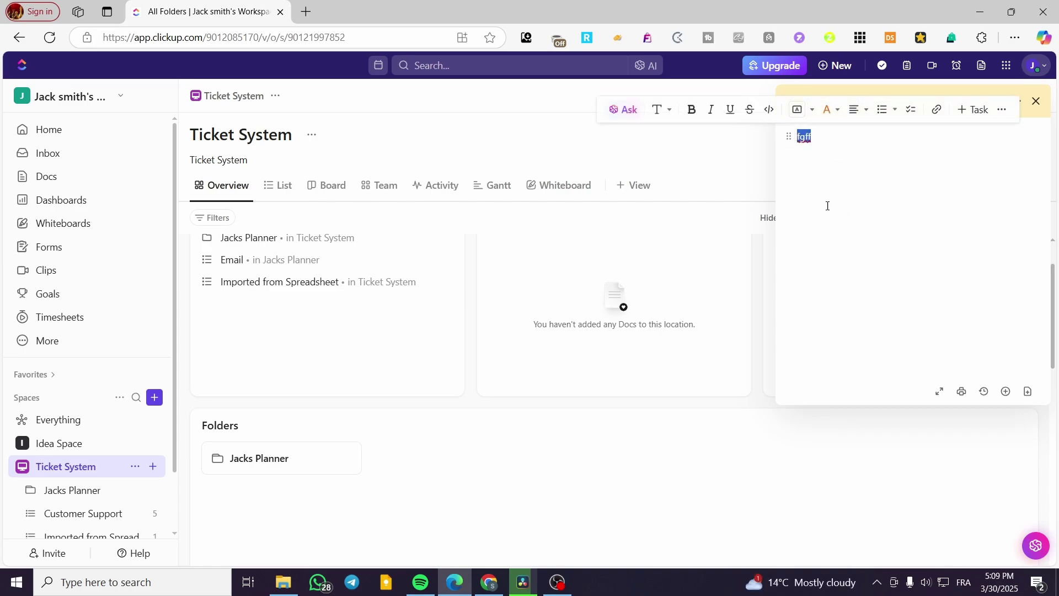
left_click(634, 112)
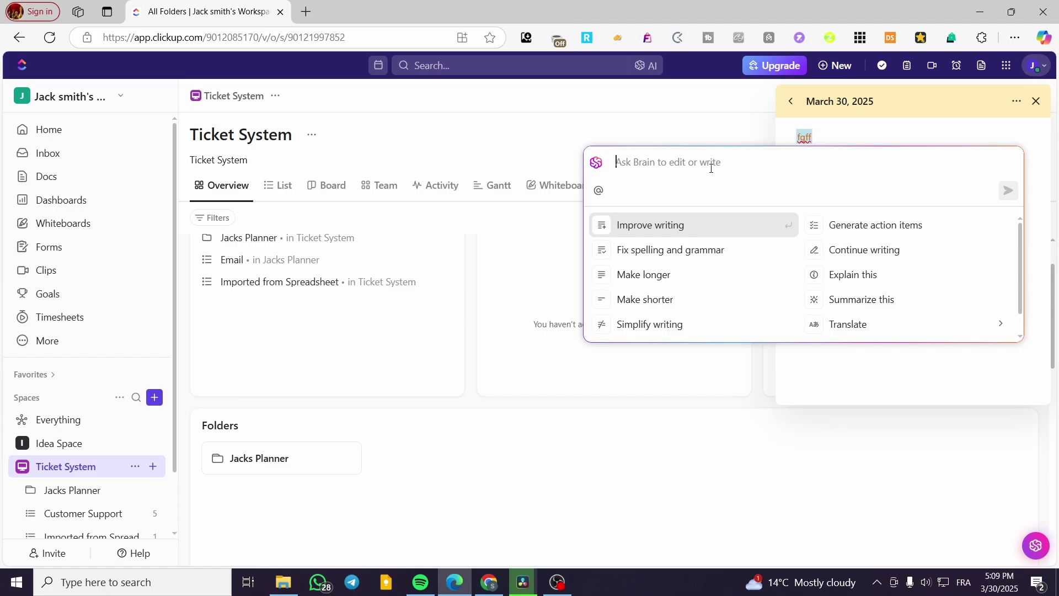
scroll(811, 287, "down", 1)
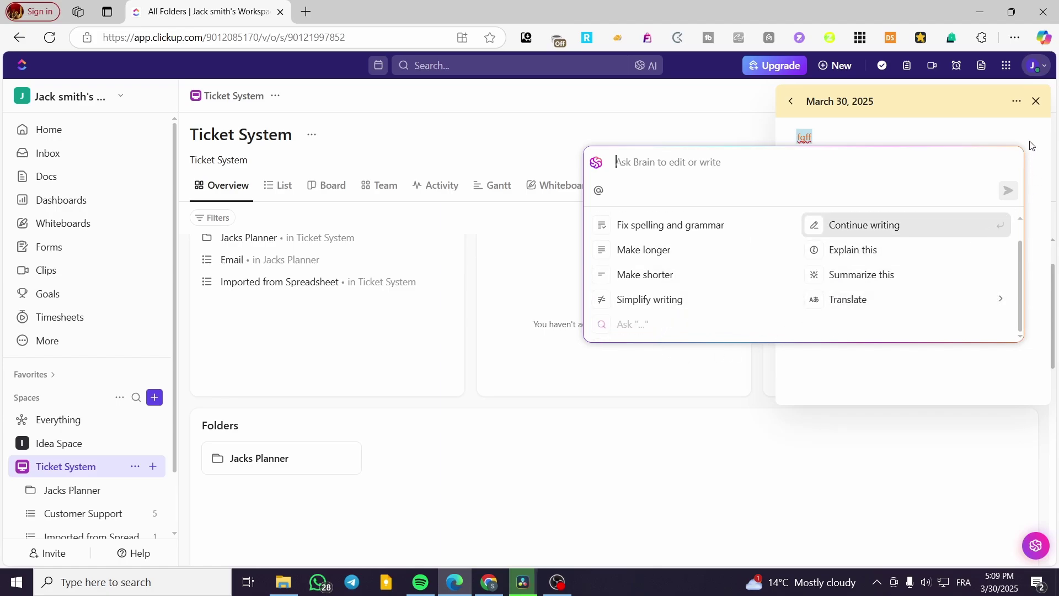
key("Escape")
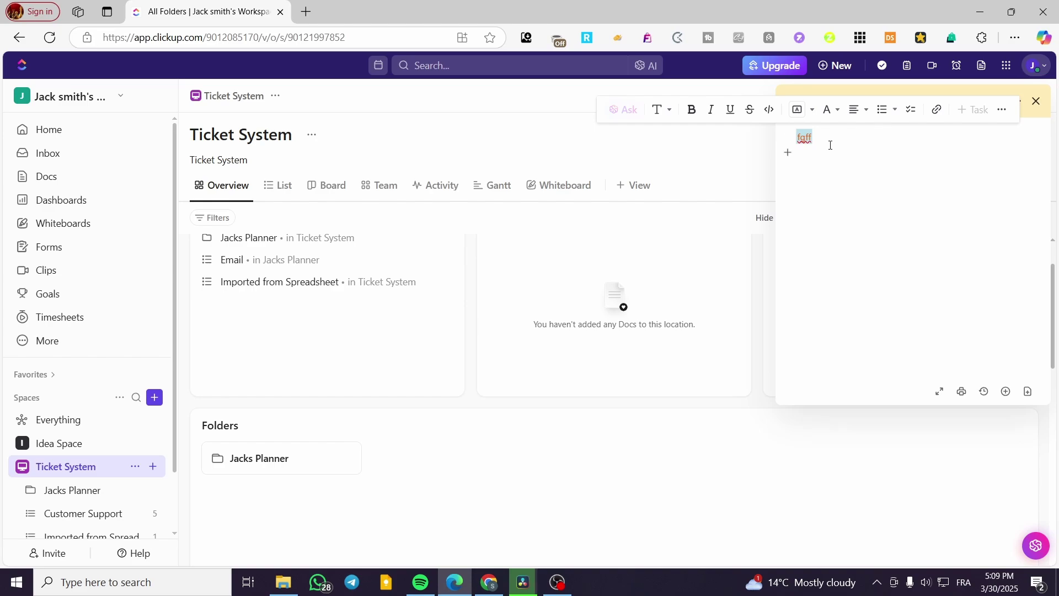
key("BackSpace")
Review the note's additional options and conversion actions, then close the note
left_click(1016, 102)
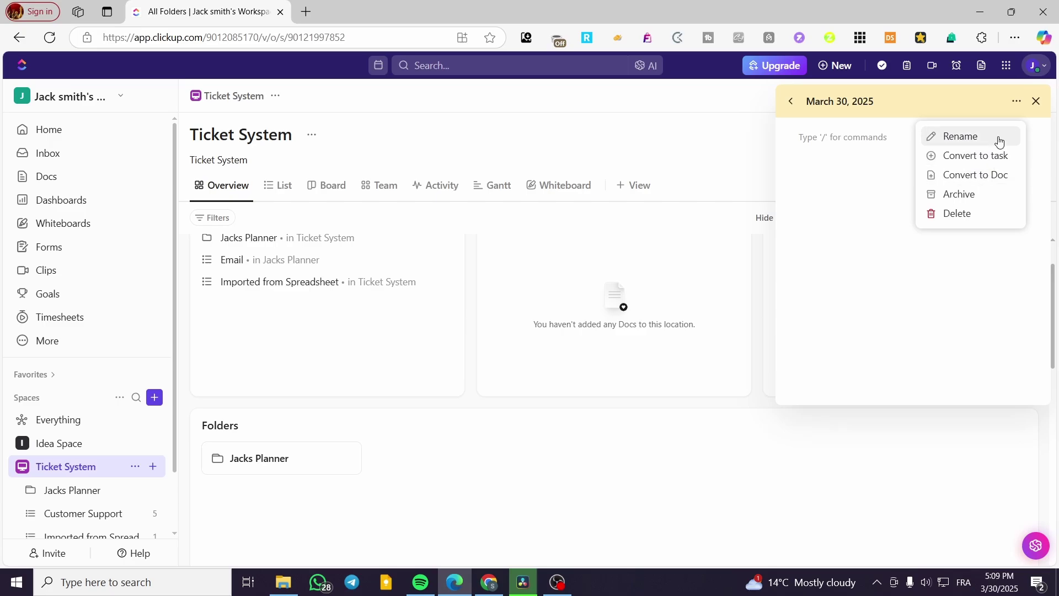
left_click(861, 205)
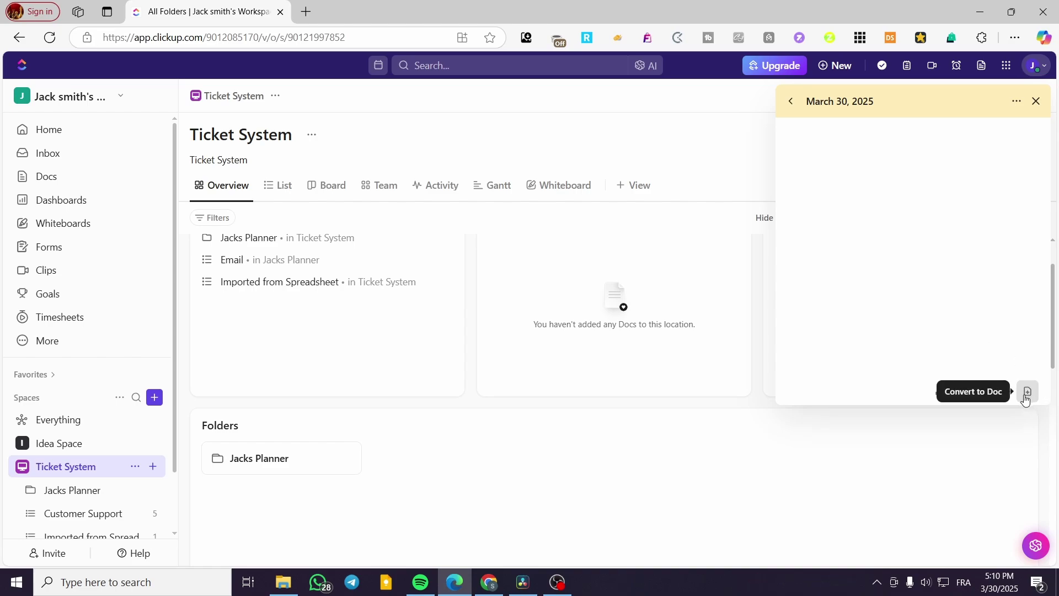
left_click(943, 275)
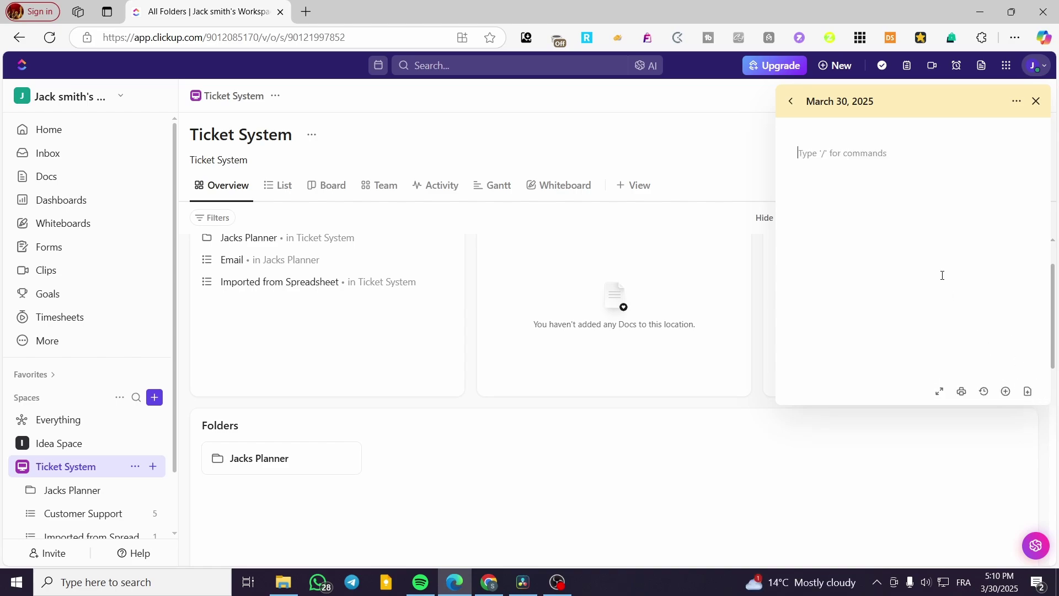
left_click(1036, 102)
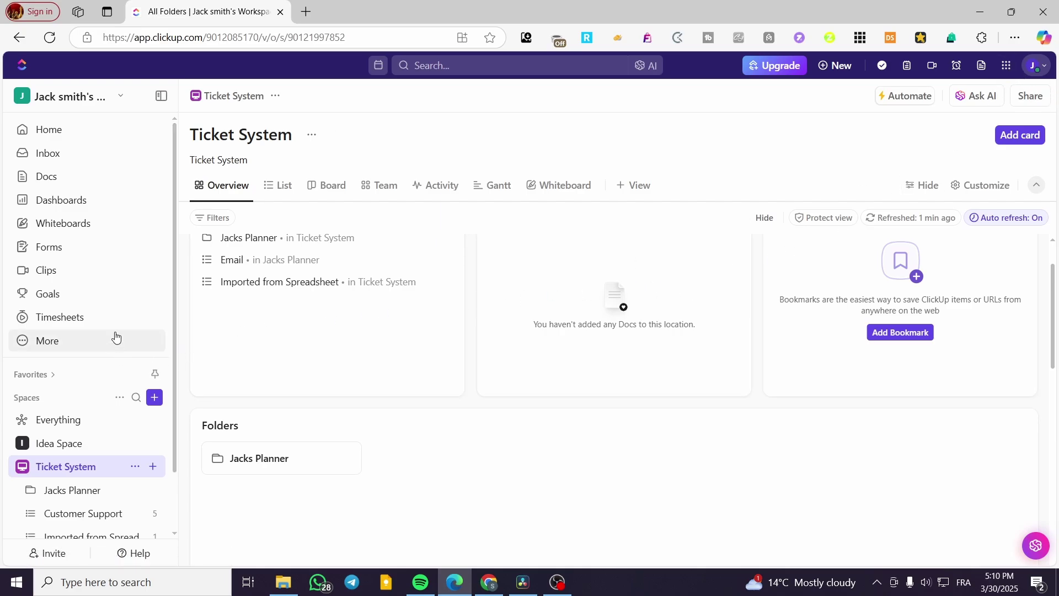
Open the Customer Support list in the Ticket System space
scroll(102, 439, "down", 2)
scroll(95, 421, "up", 2)
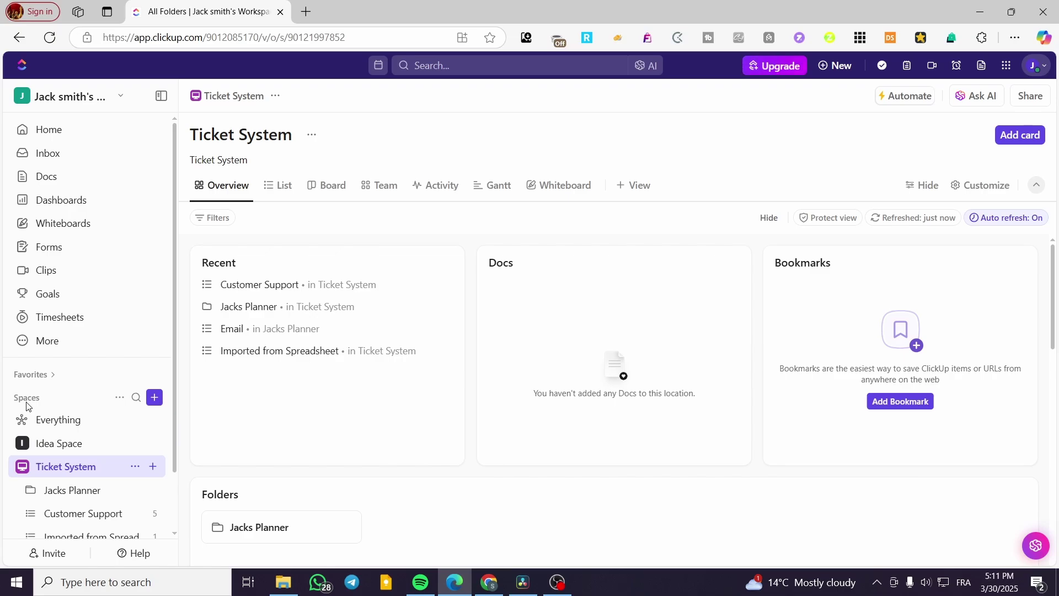
scroll(25, 466, "down", 2)
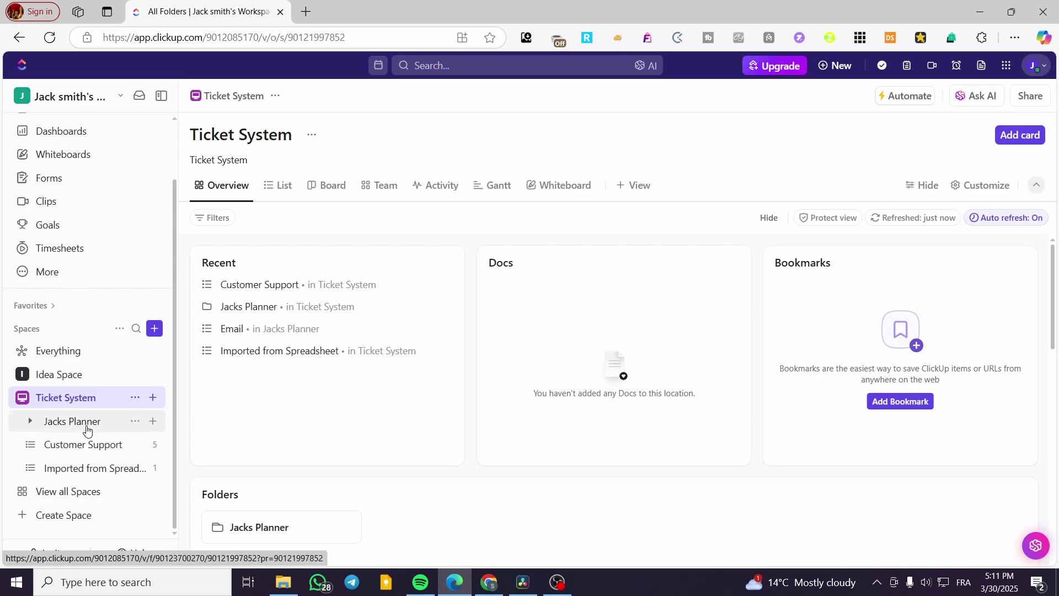
left_click(86, 448)
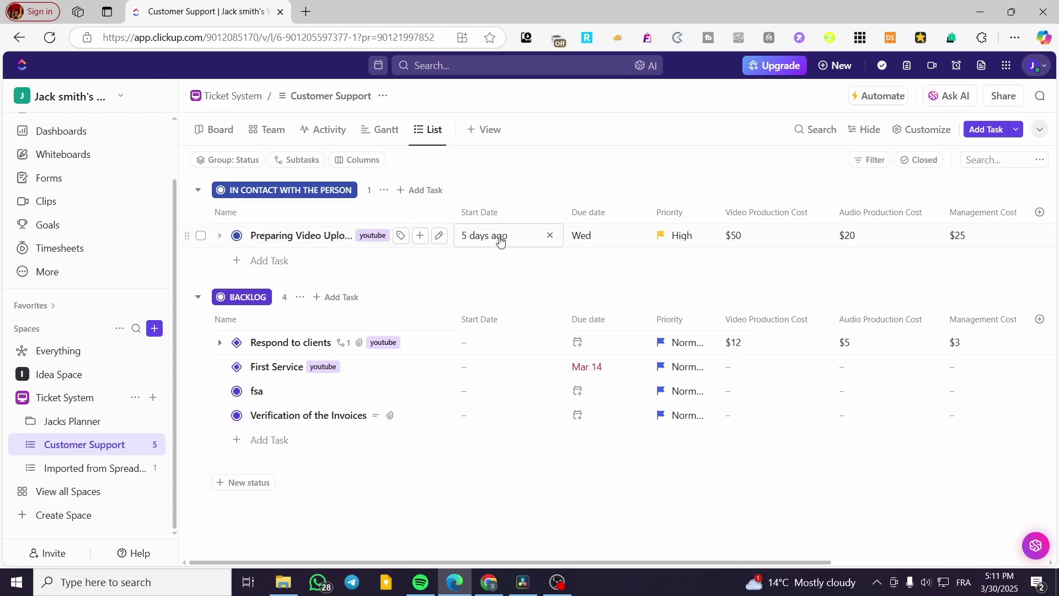
left_click(597, 238)
left_click(566, 188)
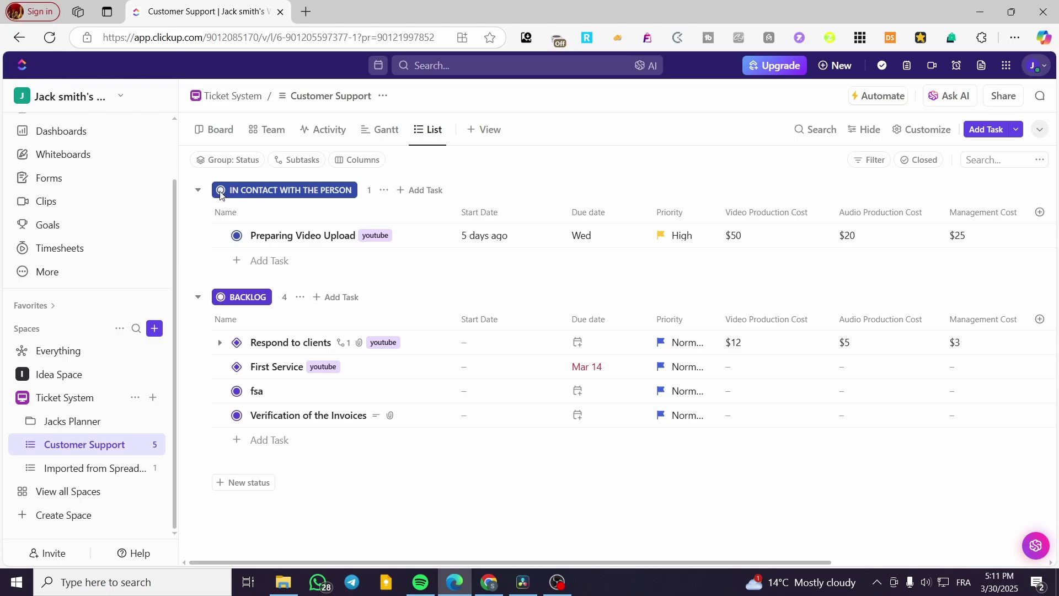
left_click(221, 195)
left_click_drag(220, 194, 391, 190)
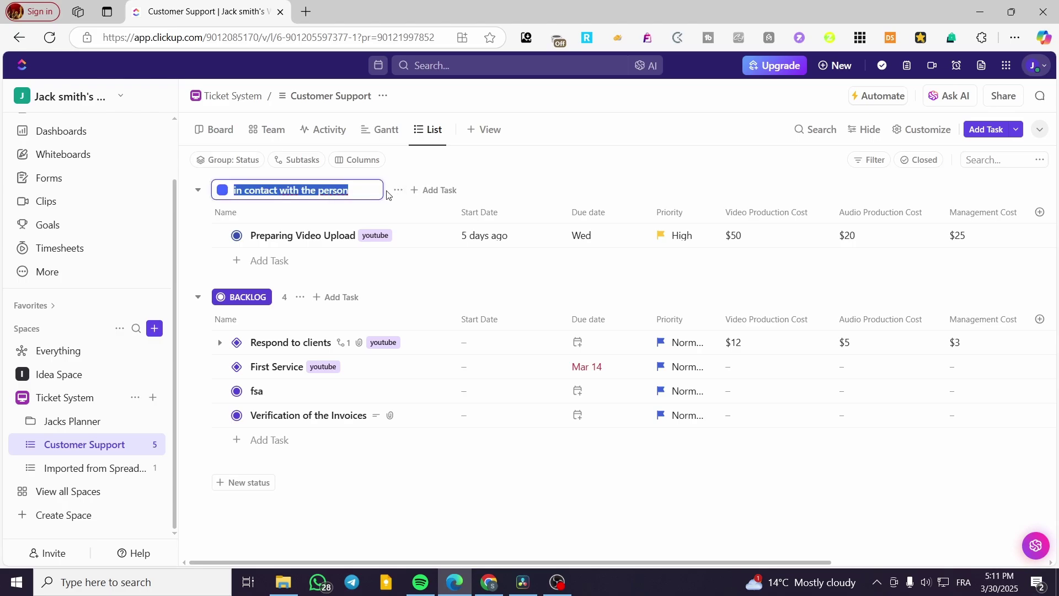
left_click(402, 192)
left_click(499, 173)
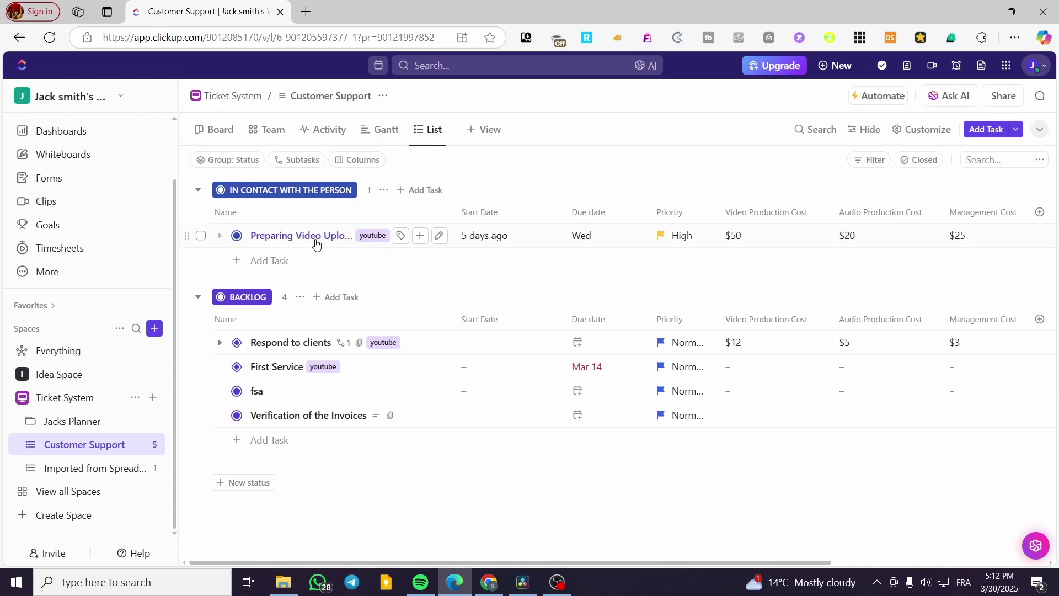
Cycle the Preparing Video Upload task's status through its stages back to In Contact With The Person, and close the task
left_click(317, 239)
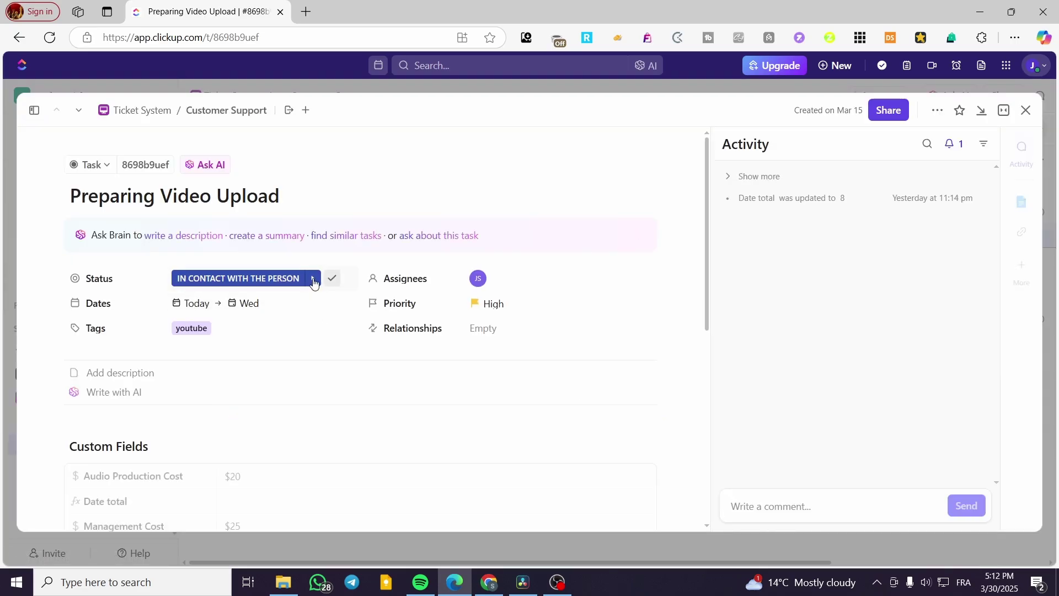
left_click(314, 281)
left_click(315, 280)
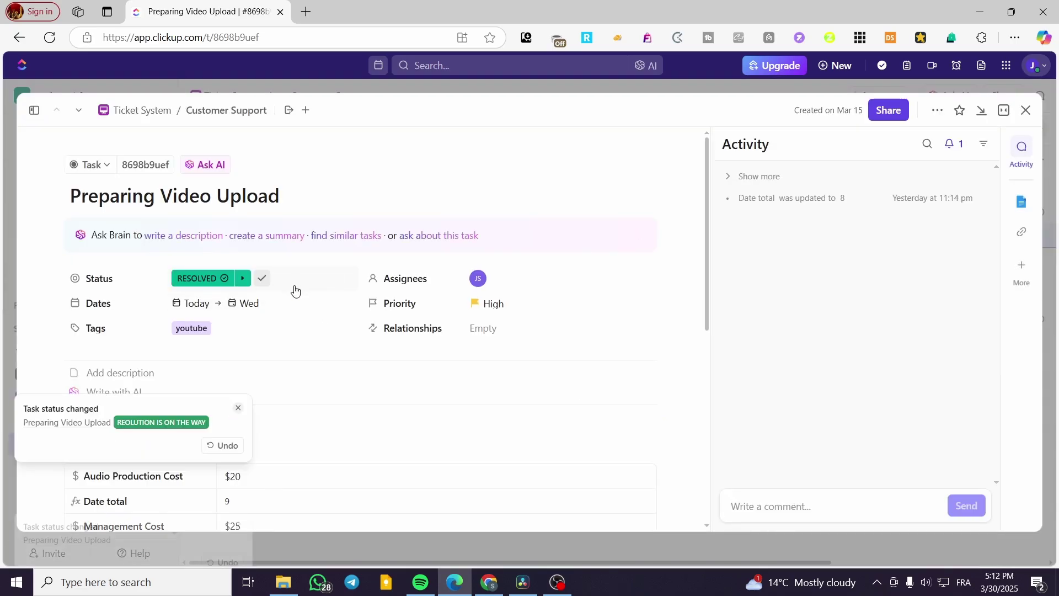
left_click(222, 278)
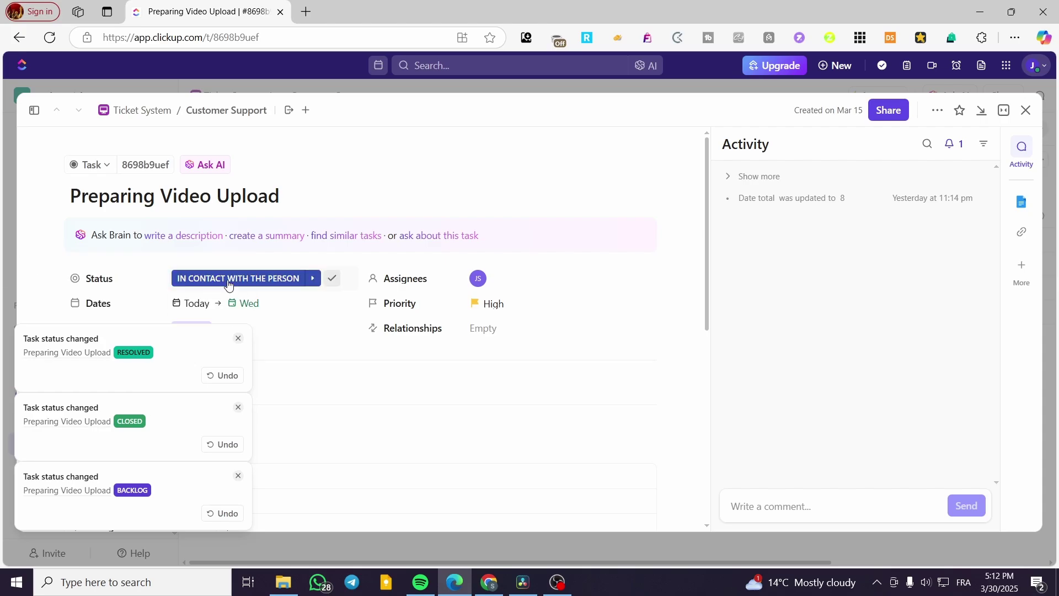
left_click(1026, 111)
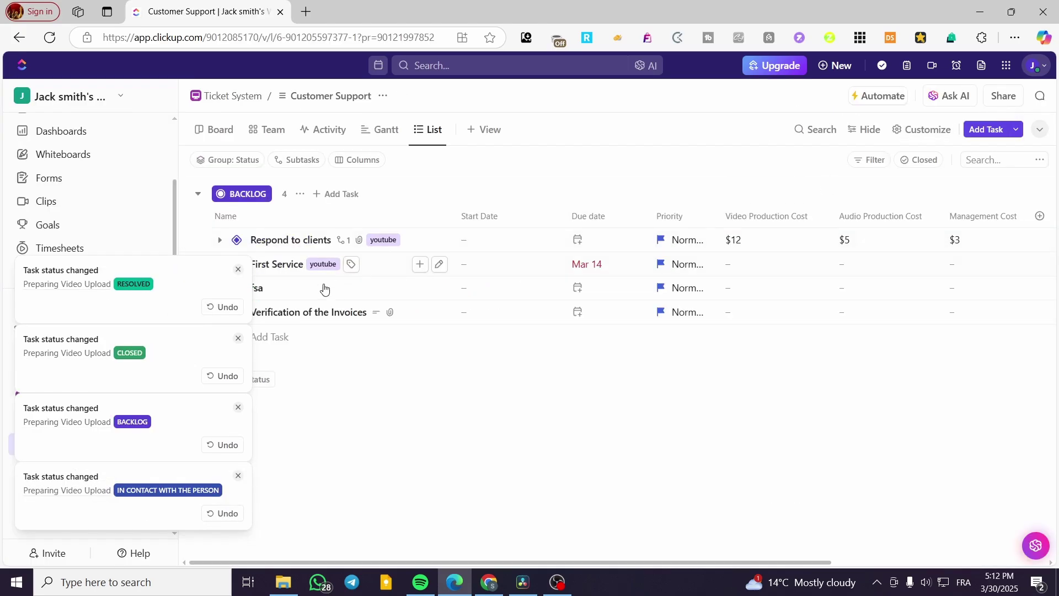
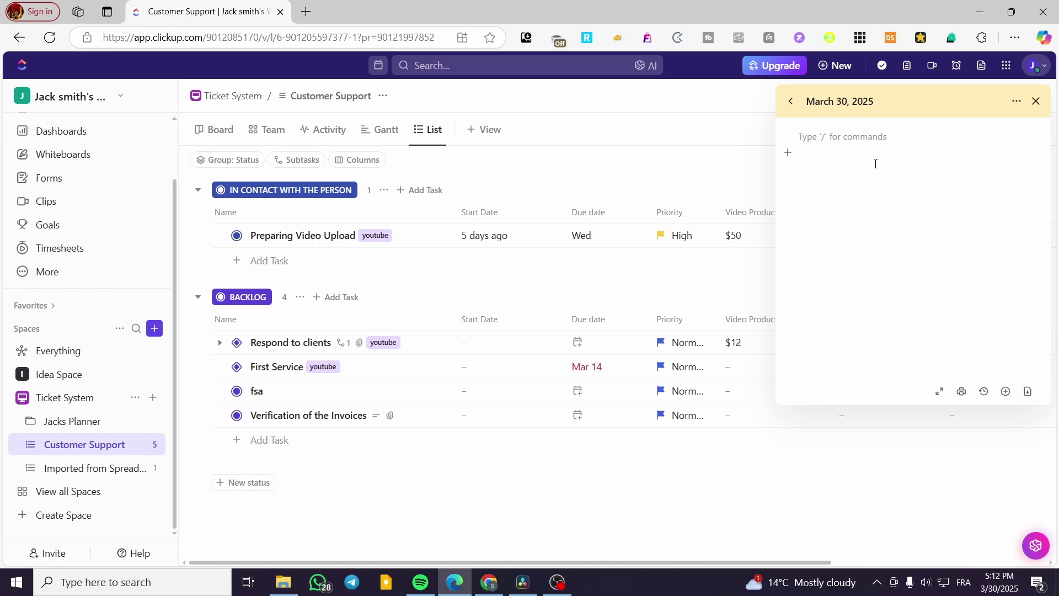
Write "We have a stuck task in the Space of Ticket System, on the Customer Support." in the note and start a new line
type("We have a problem")
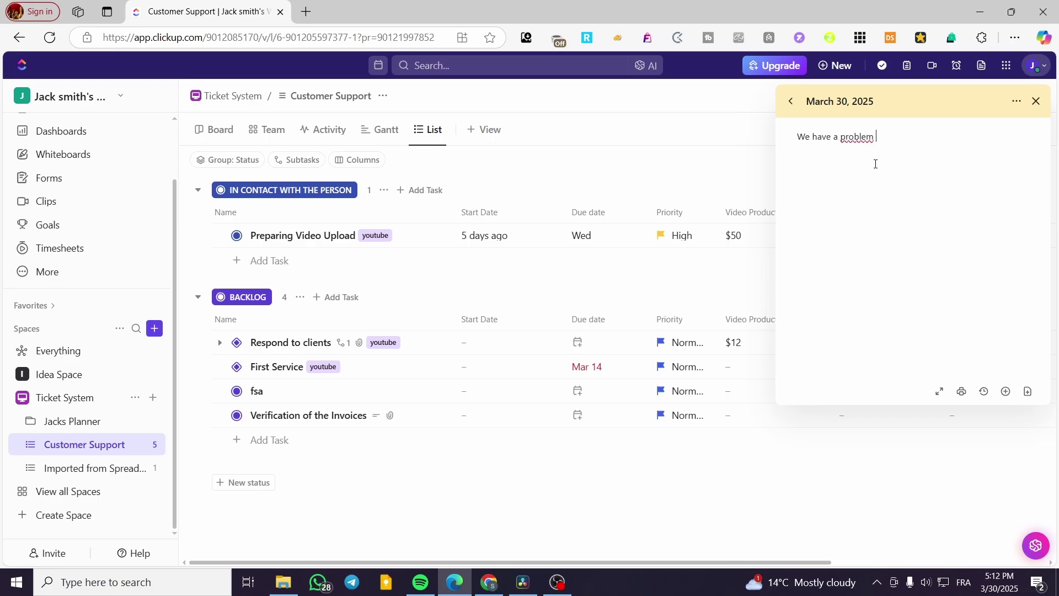
key("BackSpace")
key("BackSpace")
key("BackSpace")
key("BackSpace")
key("BackSpace")
key("BackSpace")
key("BackSpace")
key("BackSpace")
type("stuck task in the Space of ")
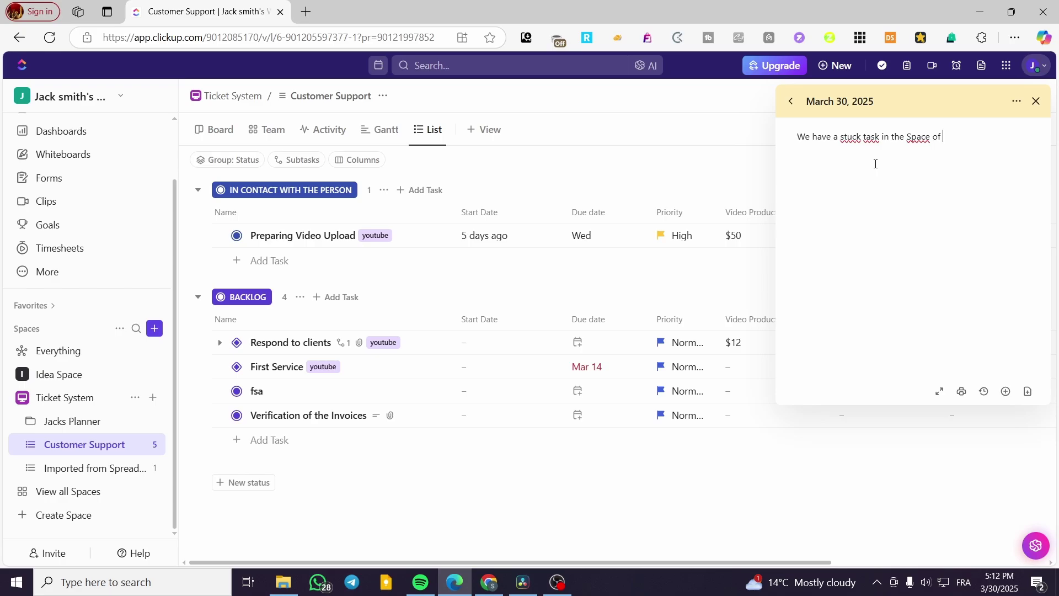
type("Ticket Syte")
key("BackSpace")
key("BackSpace")
type("stem")
type(", on the Custo")
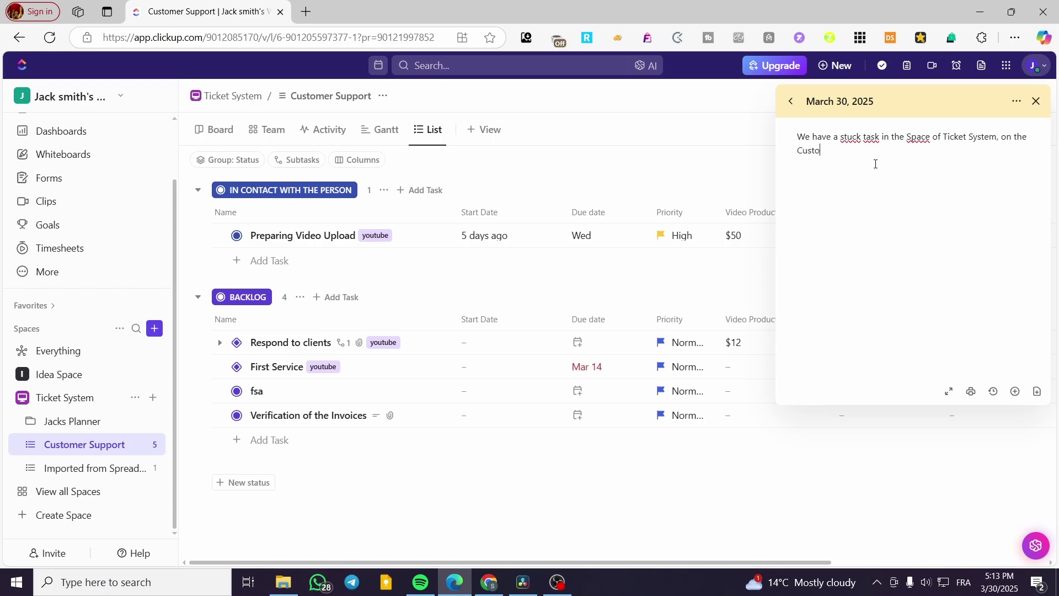
type("mer Support.")
key("Return")
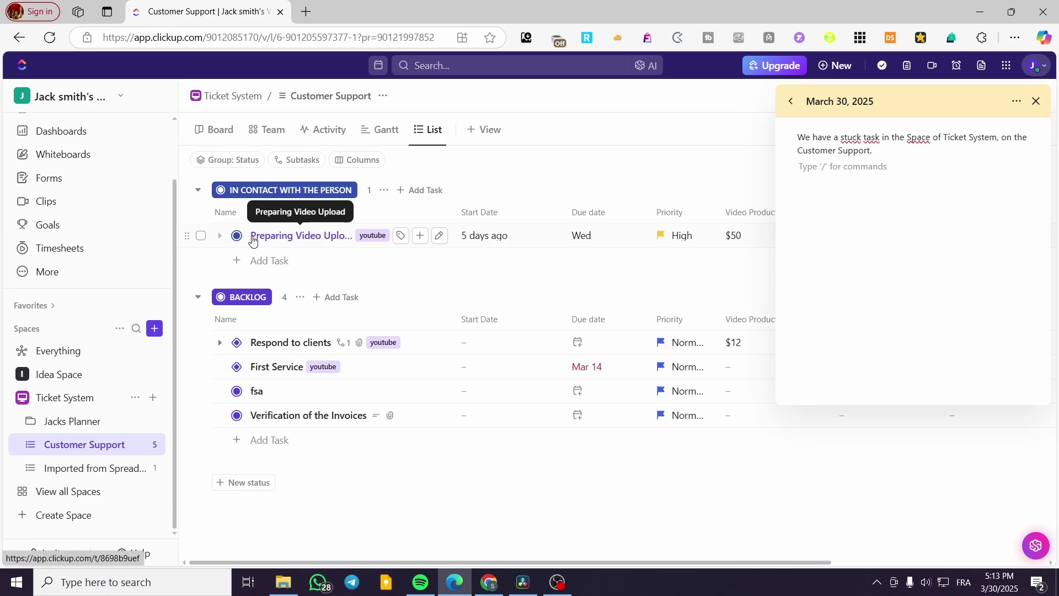
Open the Preparing Video Upload task and copy its title into the note's second line
left_click_drag(264, 238, 307, 238)
left_click(307, 239)
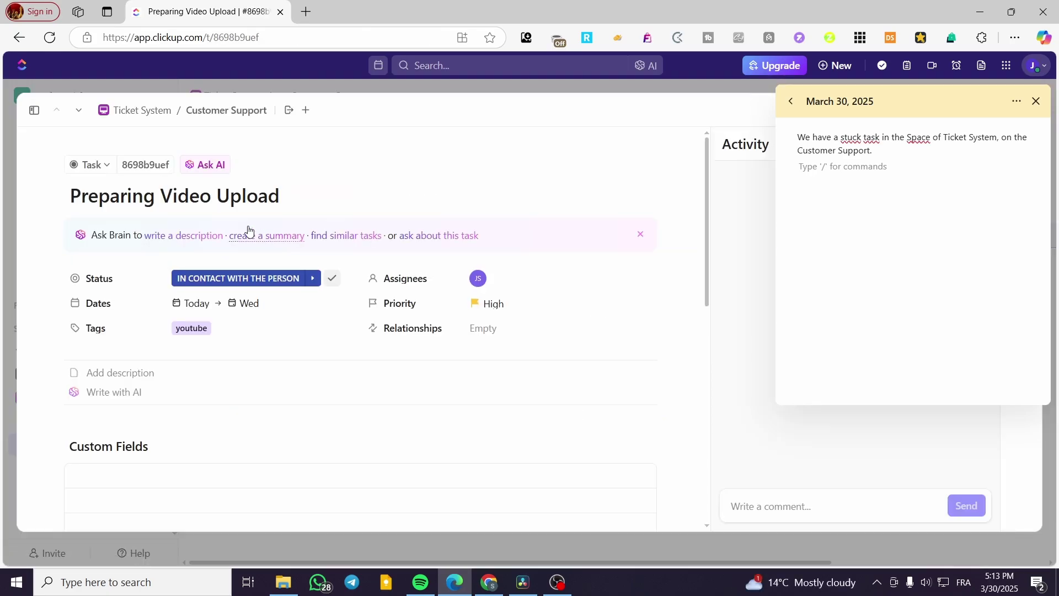
left_click_drag(280, 196, 75, 195)
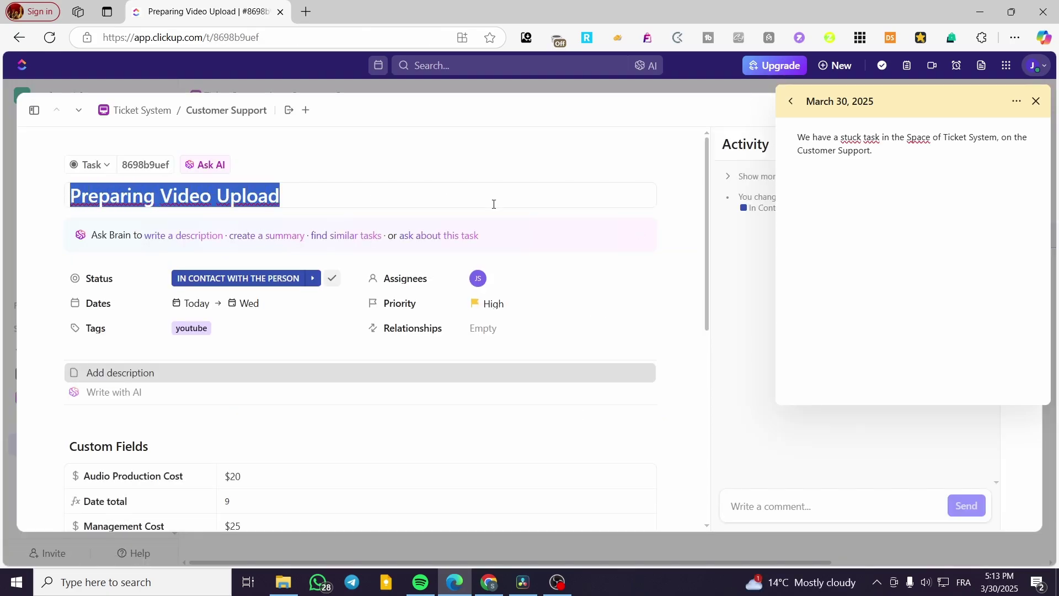
left_click(887, 176)
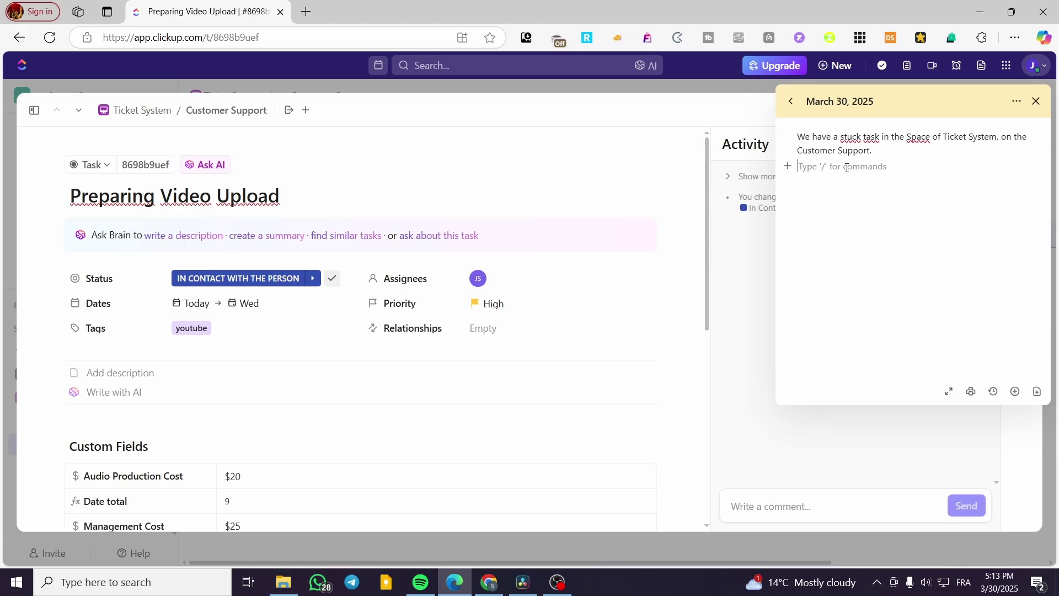
type("Preparing Video Upload")
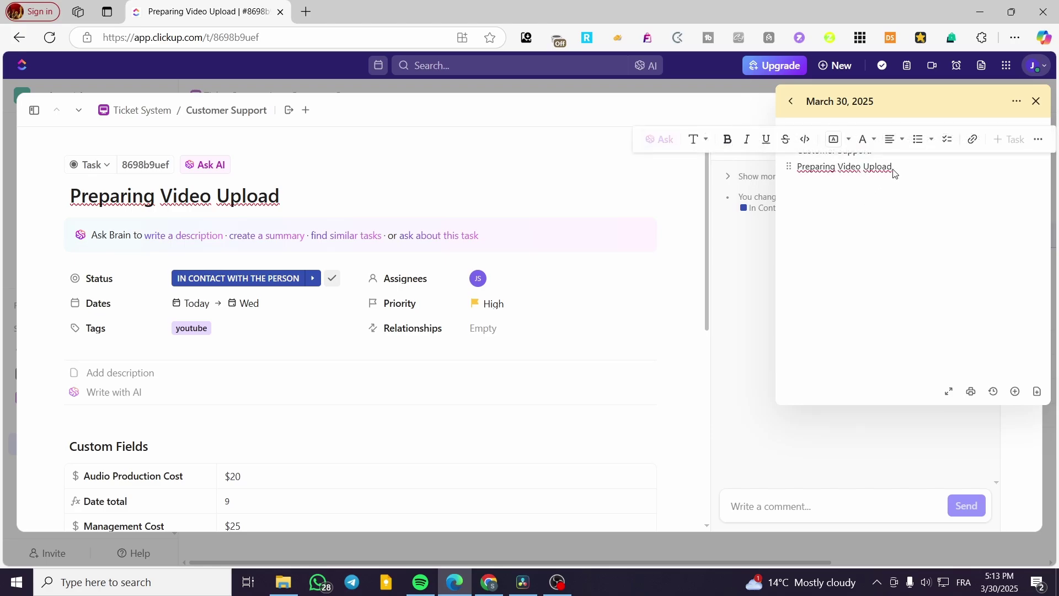
left_click(871, 191)
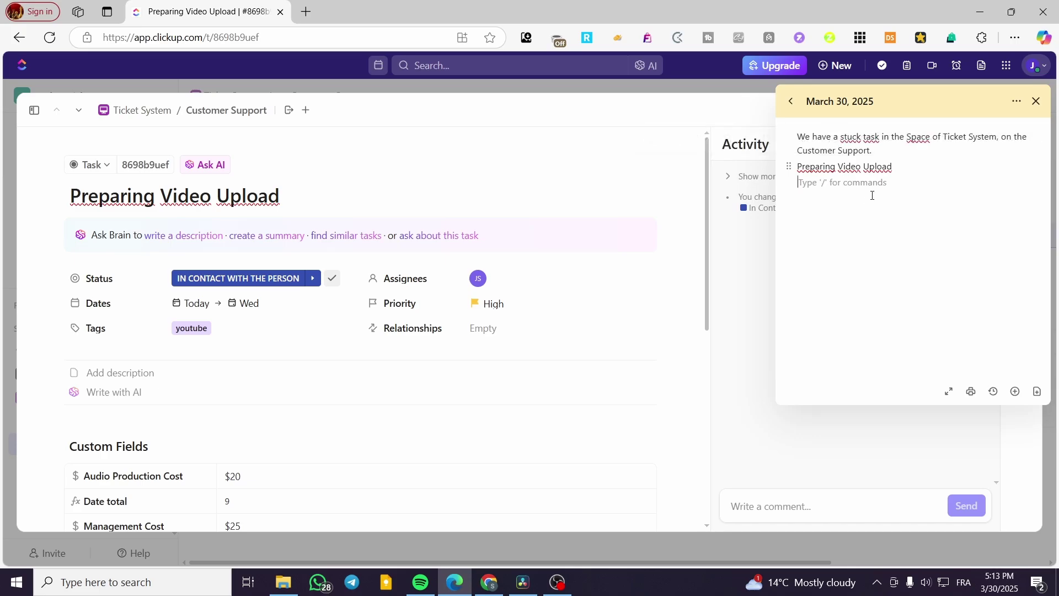
Make the "Preparing Video Upload" text in the note bold
left_click(892, 169)
key("shift+Left")
key("shift+Left")
key("shift+Left")
key("shift+Left")
key("shift+Left")
key("shift+Left")
key("shift+Left")
key("shift+Left")
key("shift+Left")
key("shift+Left")
key("shift+Left")
key("shift+Left")
key("shift+Left")
key("shift+Left")
key("shift+Left")
key("shift+Left")
key("shift+Left")
key("shift+Left")
key("shift+Left")
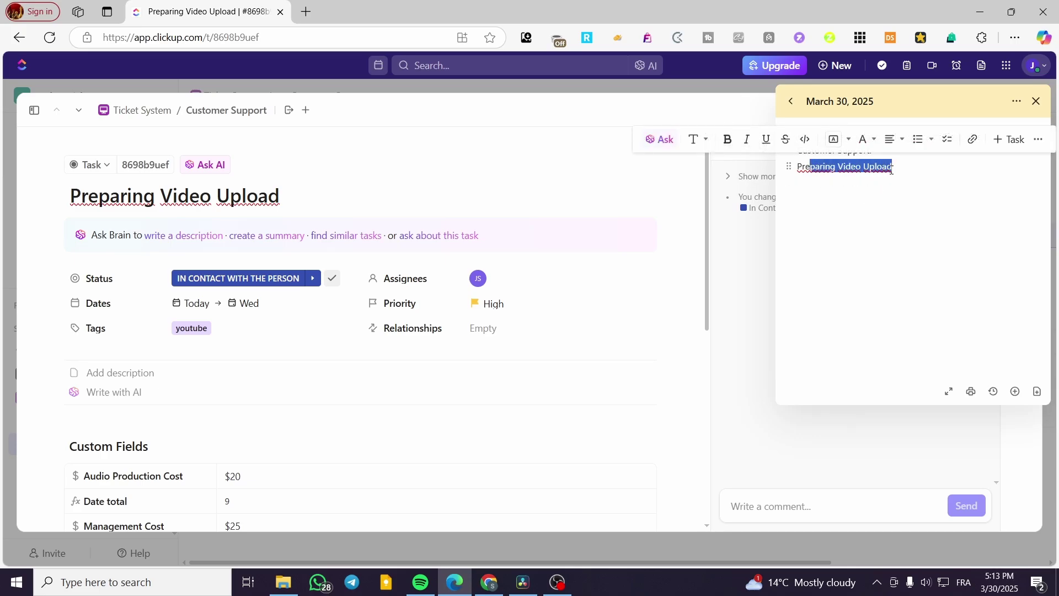
key("shift+Left")
key("shift+Left")
key("shift+Left")
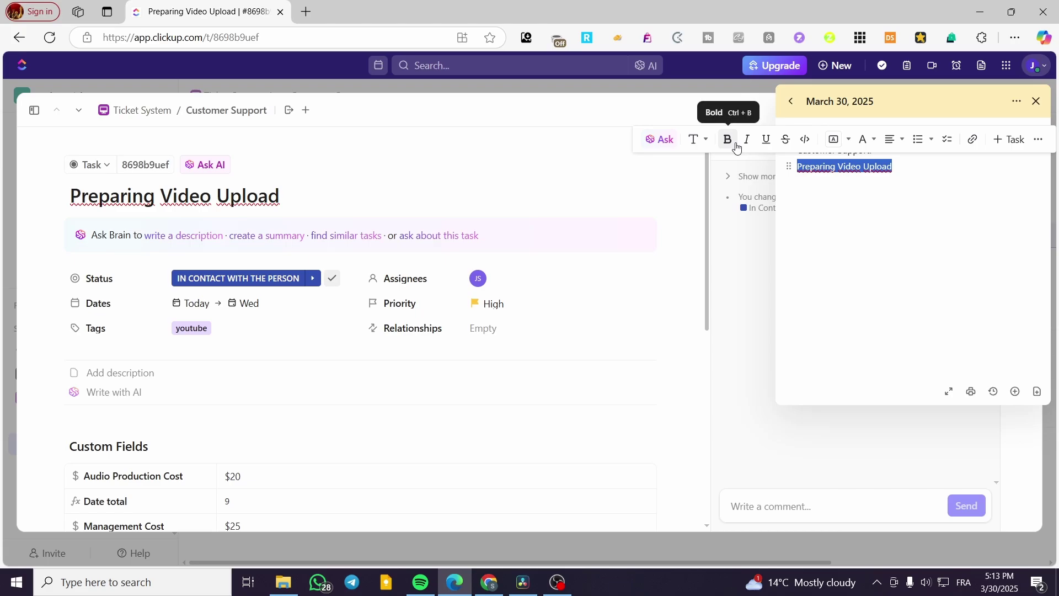
left_click(737, 147)
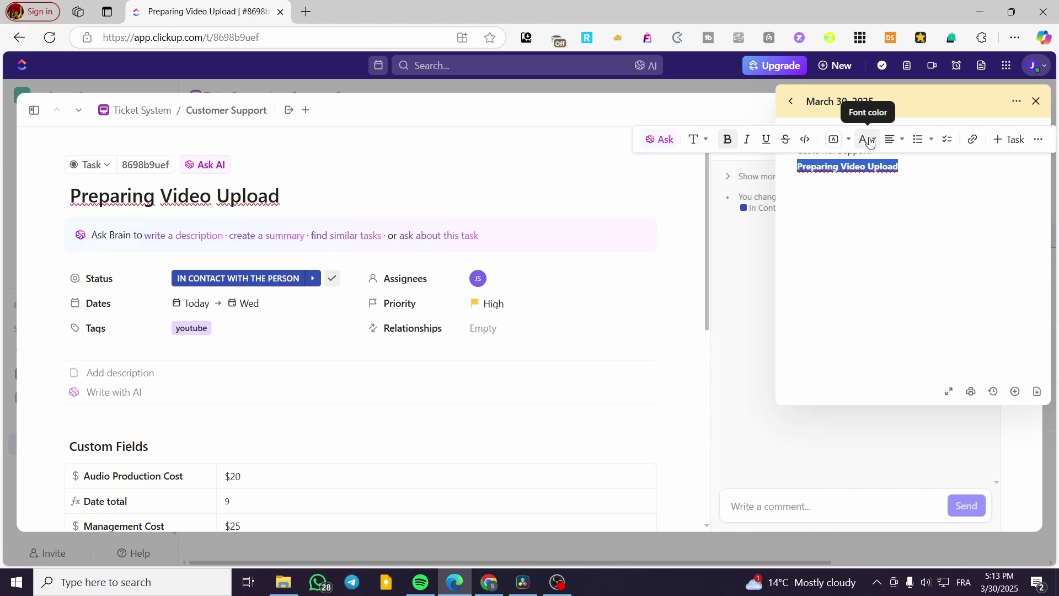
Append ", Status:in contact with the person" after the task name in the note
left_click(905, 168)
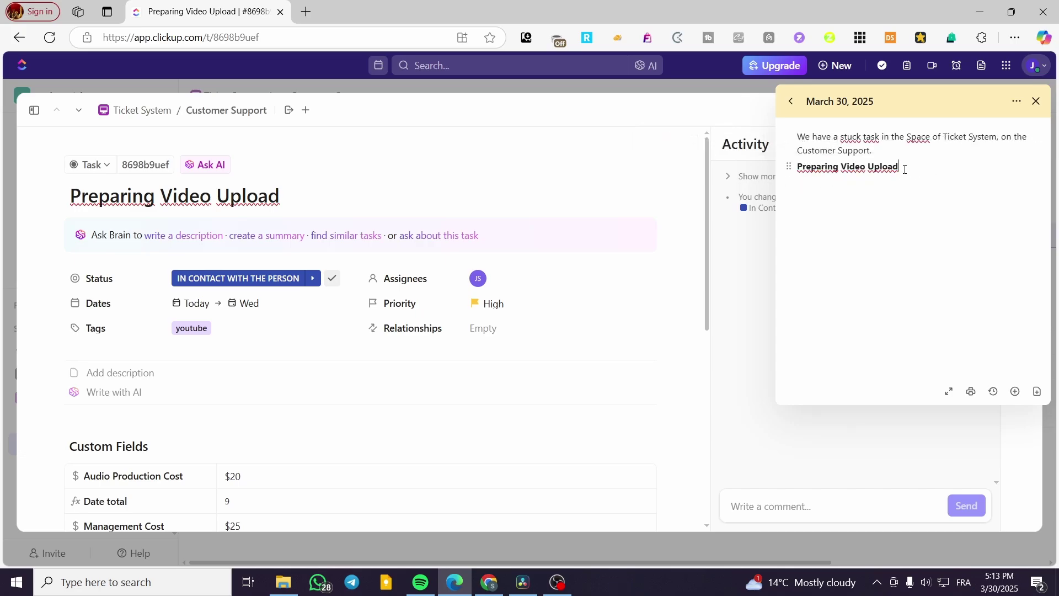
type(",")
type("Stu")
type("u")
type("s:in contac")
type("t with")
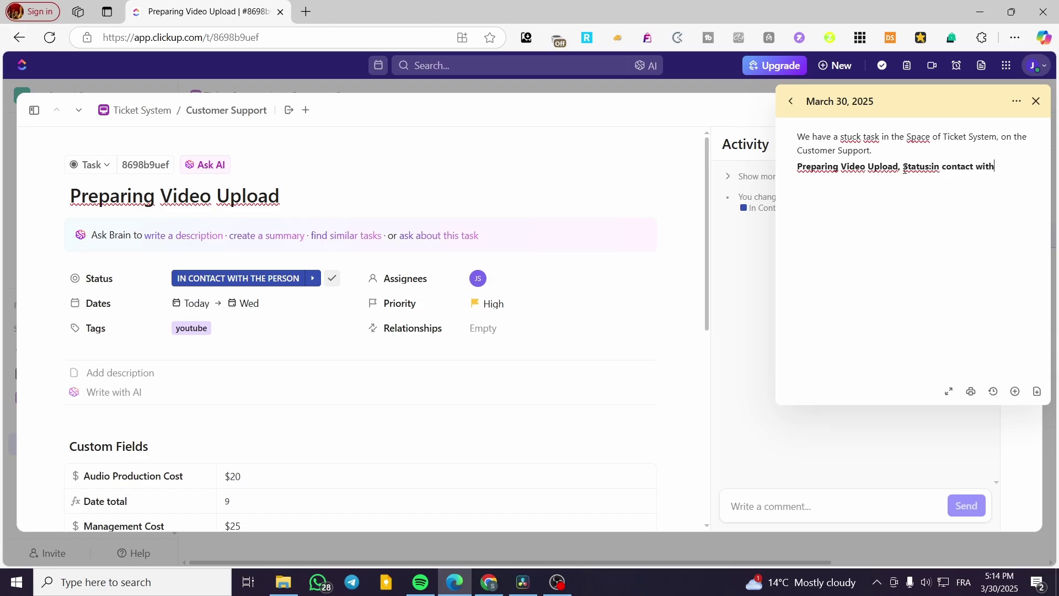
type(" the person")
Remove the bold formatting from "Status" and "in contact with the person" in the note
left_click_drag(929, 167, 904, 167)
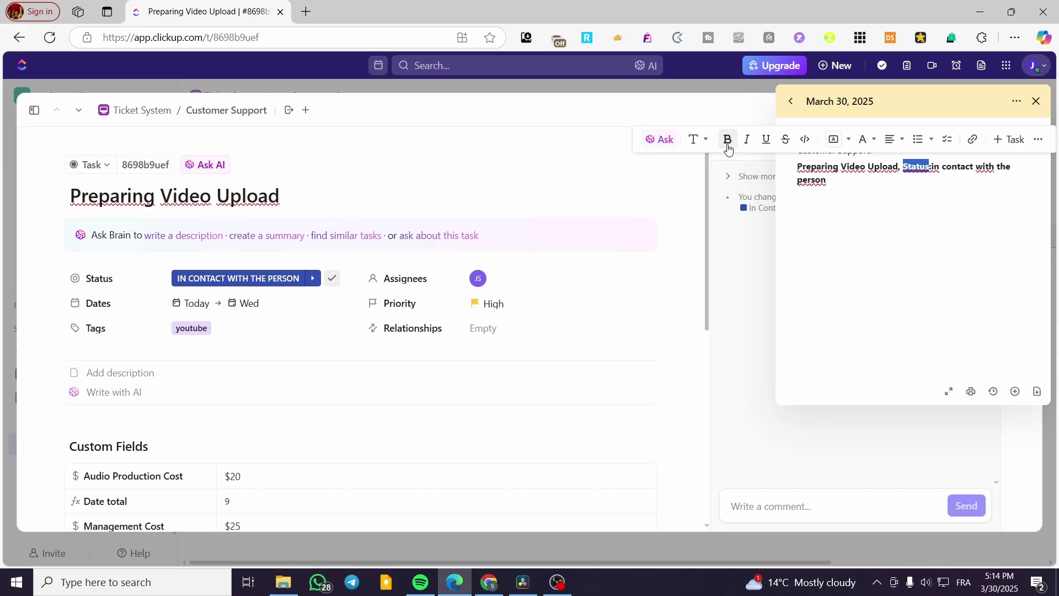
left_click(729, 139)
left_click(886, 195)
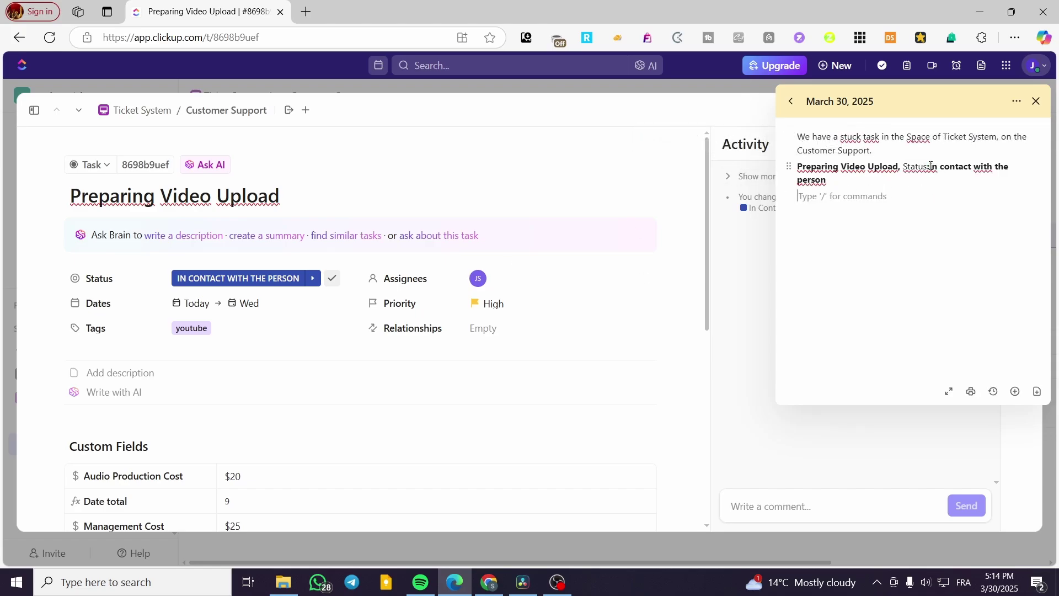
left_click_drag(931, 166, 934, 181)
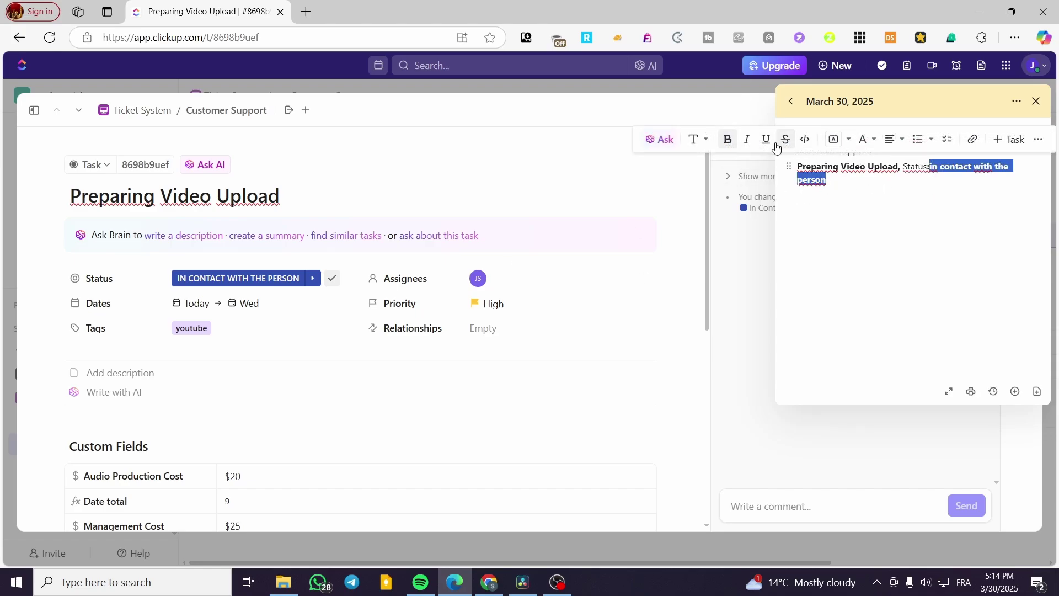
left_click(730, 140)
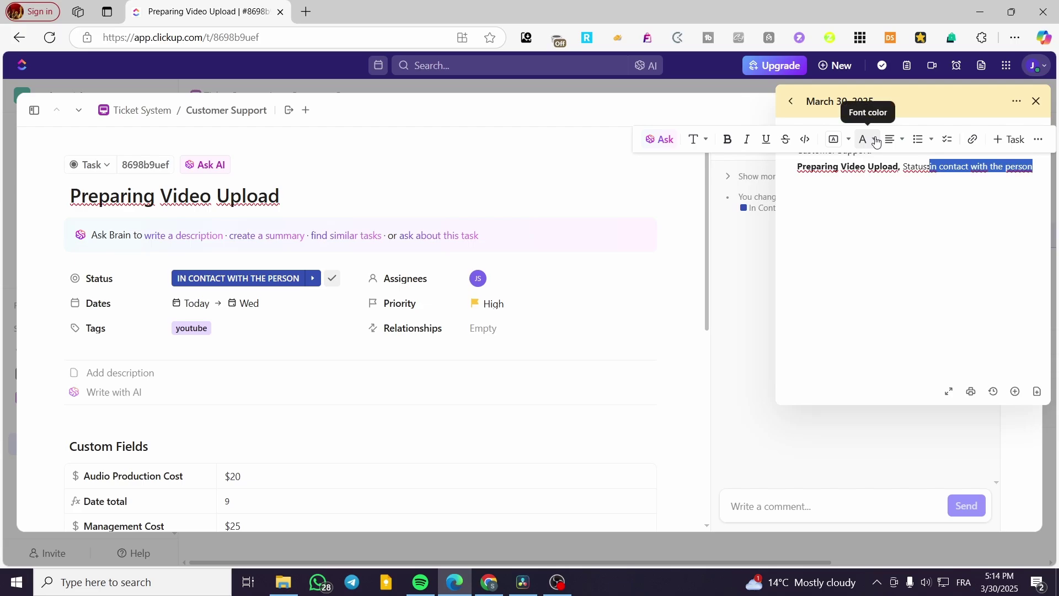
Apply an orange text highlight to "in contact with the person" in the note
left_click(877, 141)
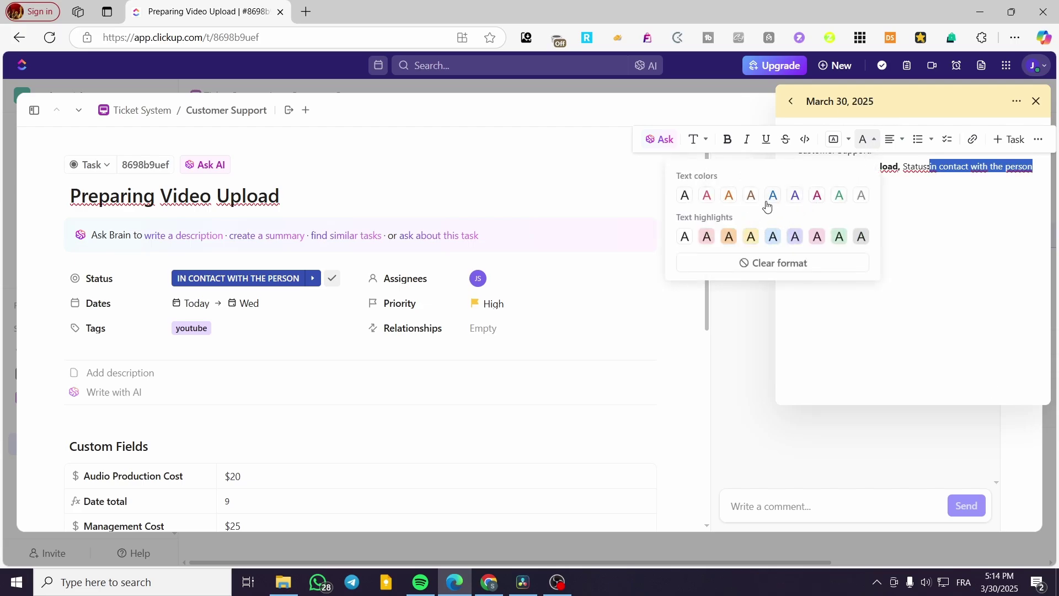
left_click(729, 236)
left_click(874, 233)
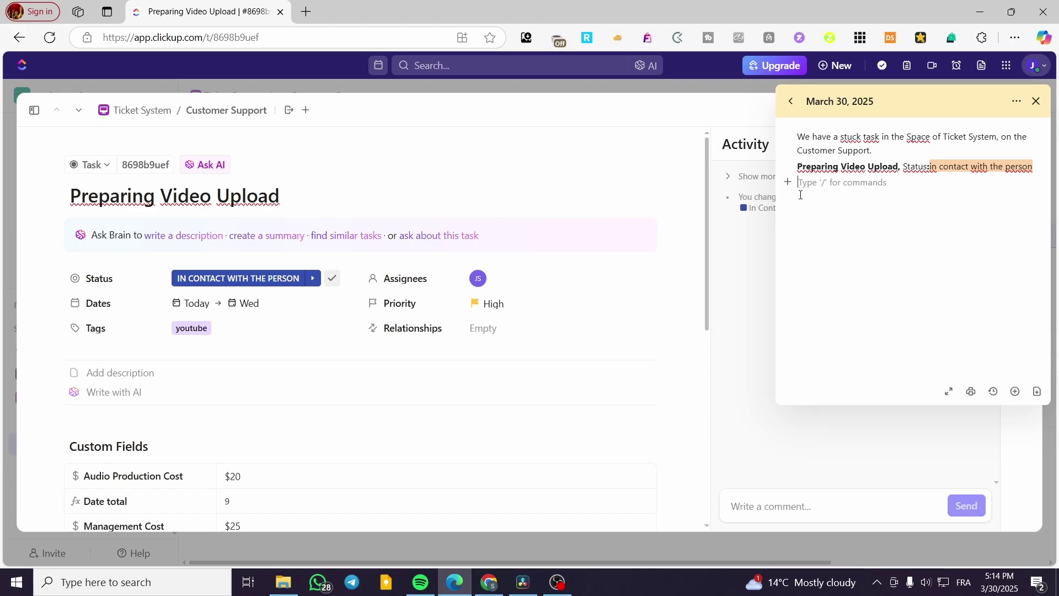
left_click(731, 243)
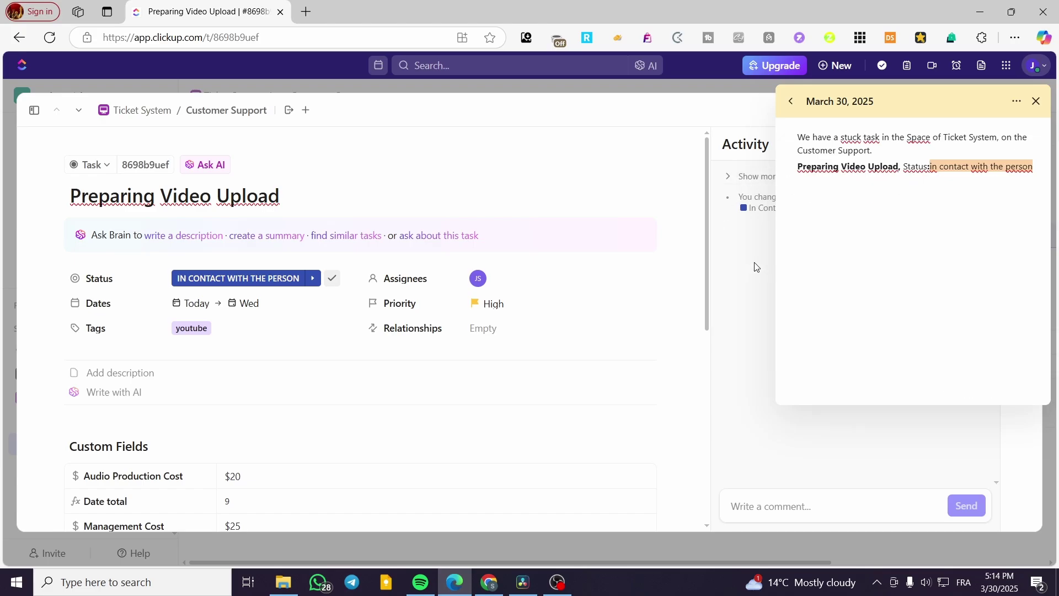
left_click(980, 192)
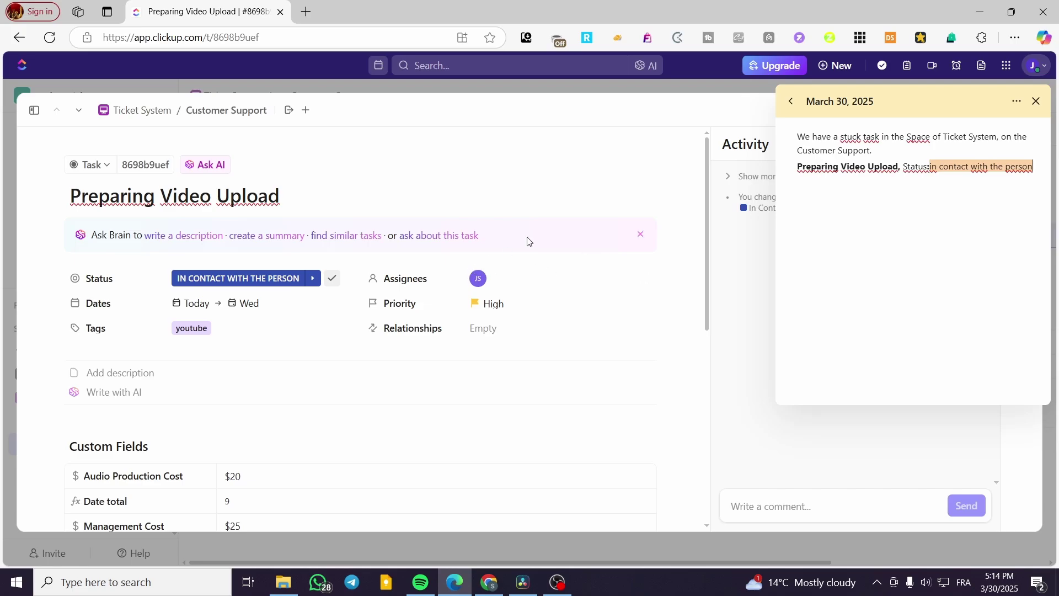
Close the note and the task, and reopen the March 30, 2025 note over the Customer Support list
left_click(791, 103)
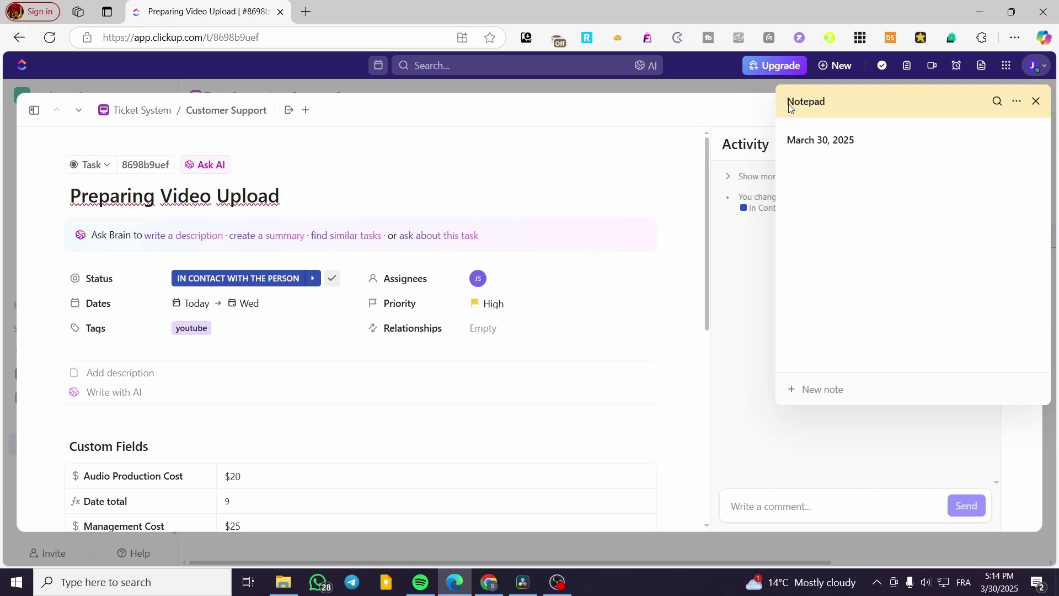
left_click(1037, 101)
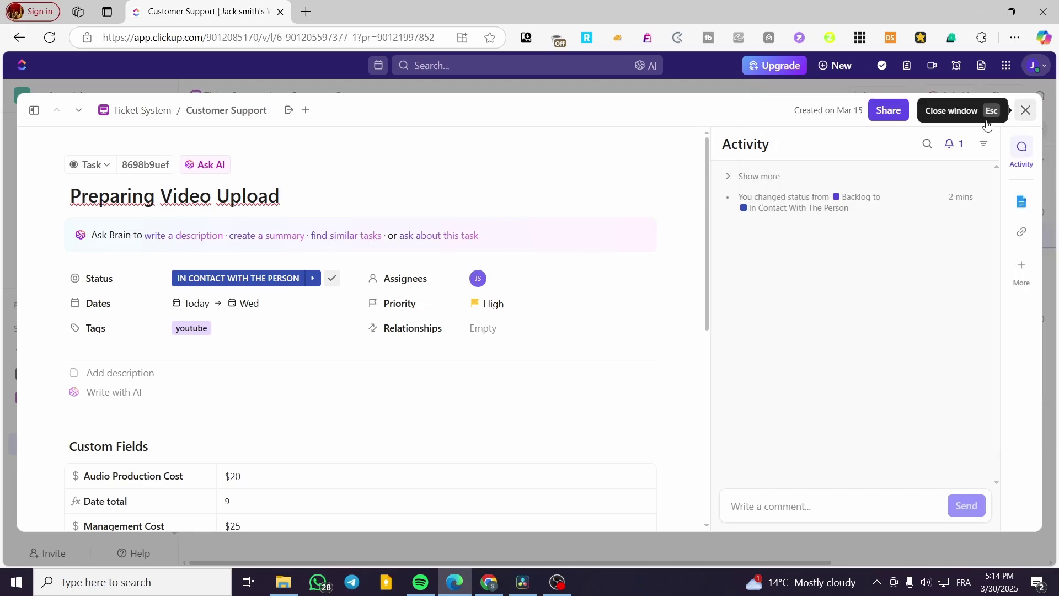
left_click(1026, 110)
left_click(1007, 65)
left_click(960, 190)
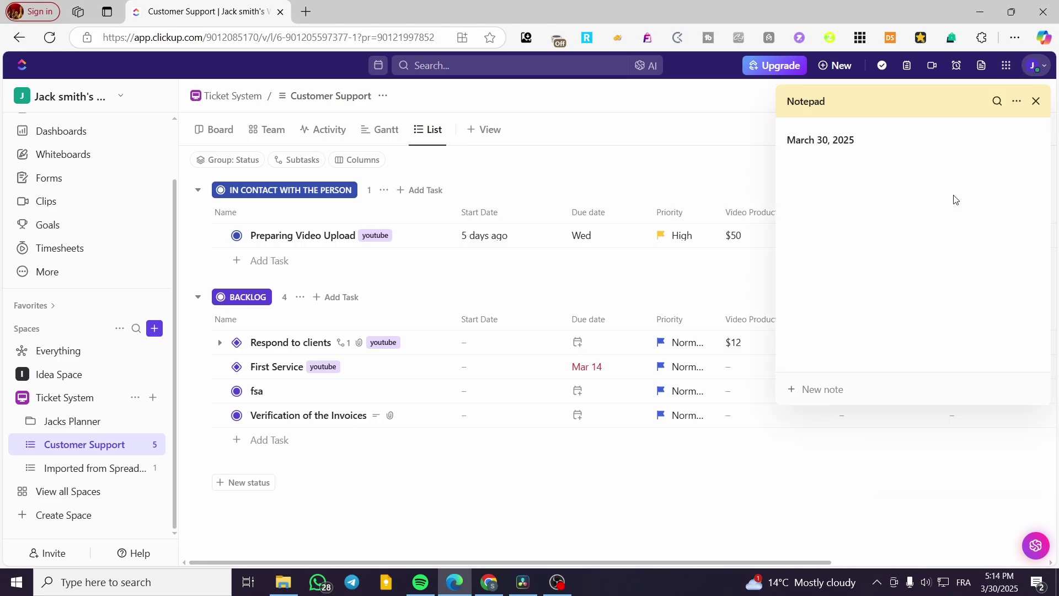
left_click(894, 143)
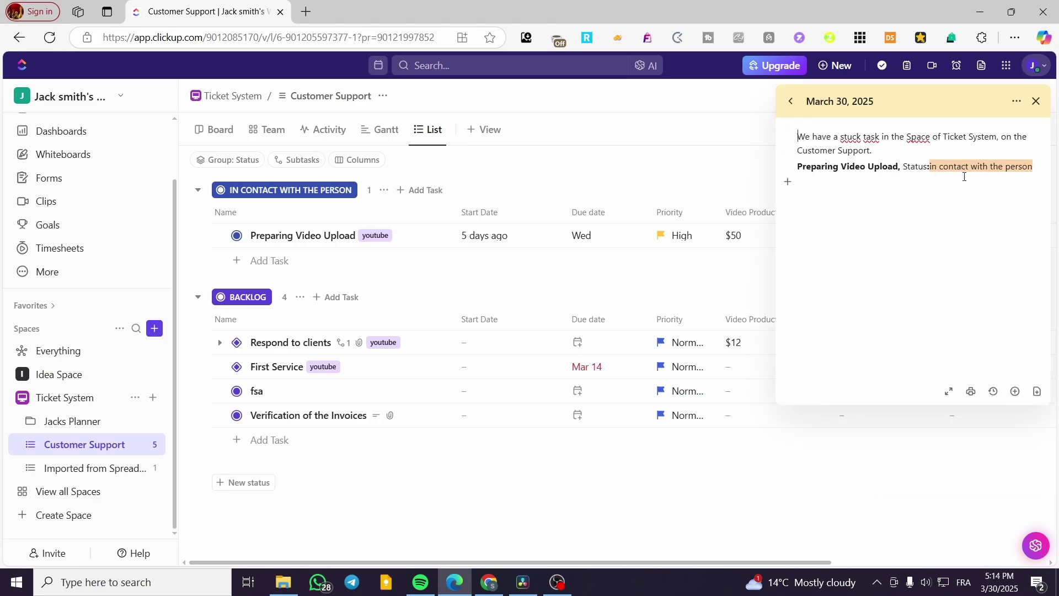
left_click(1037, 101)
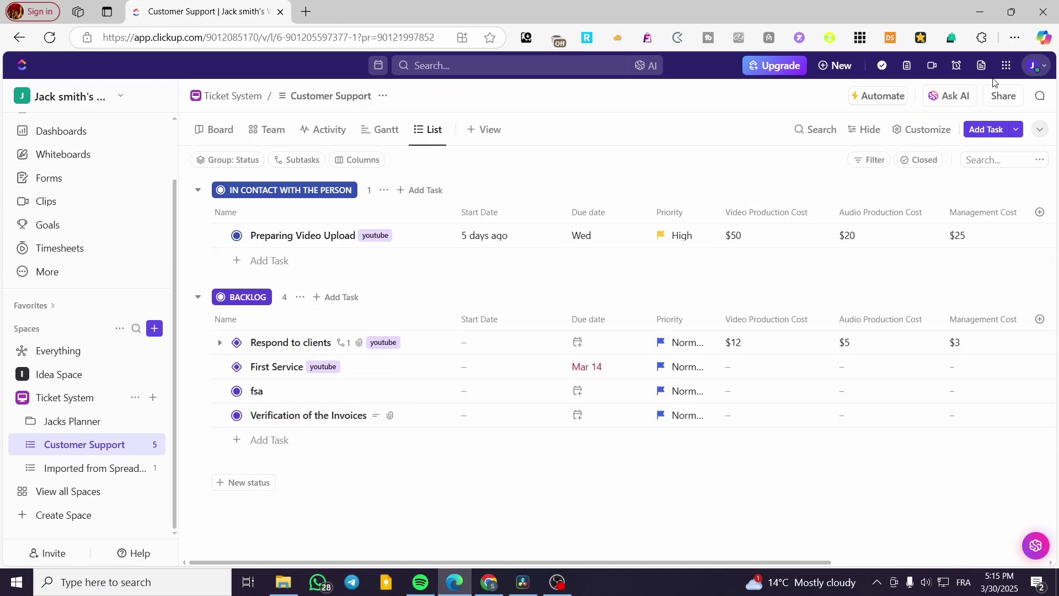
left_click(1007, 65)
left_click(963, 209)
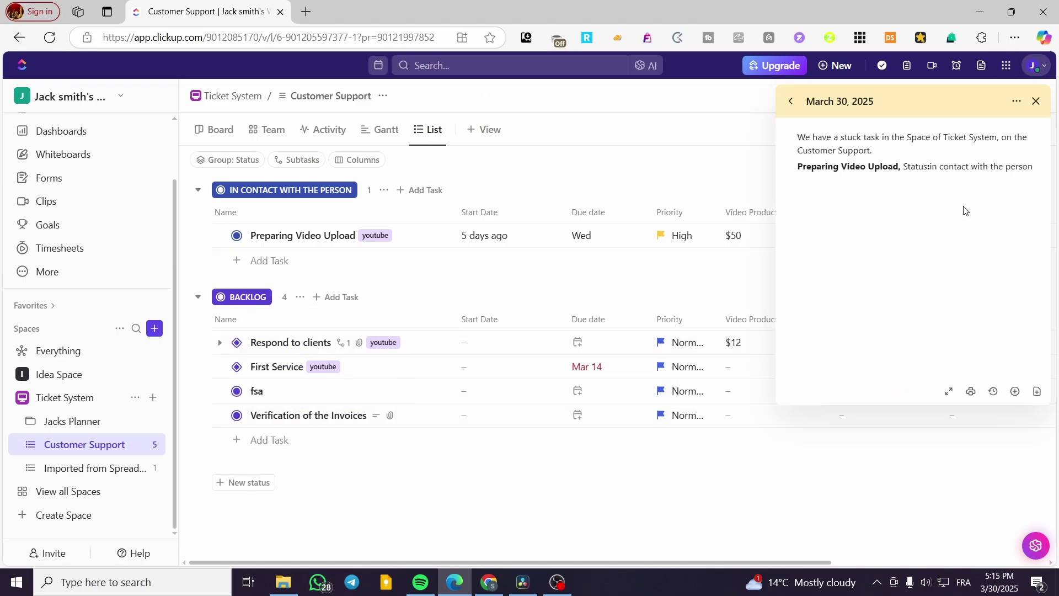
Number the note's first sentence by inserting "1-" in front of "We have a stuck task"
left_click(850, 204)
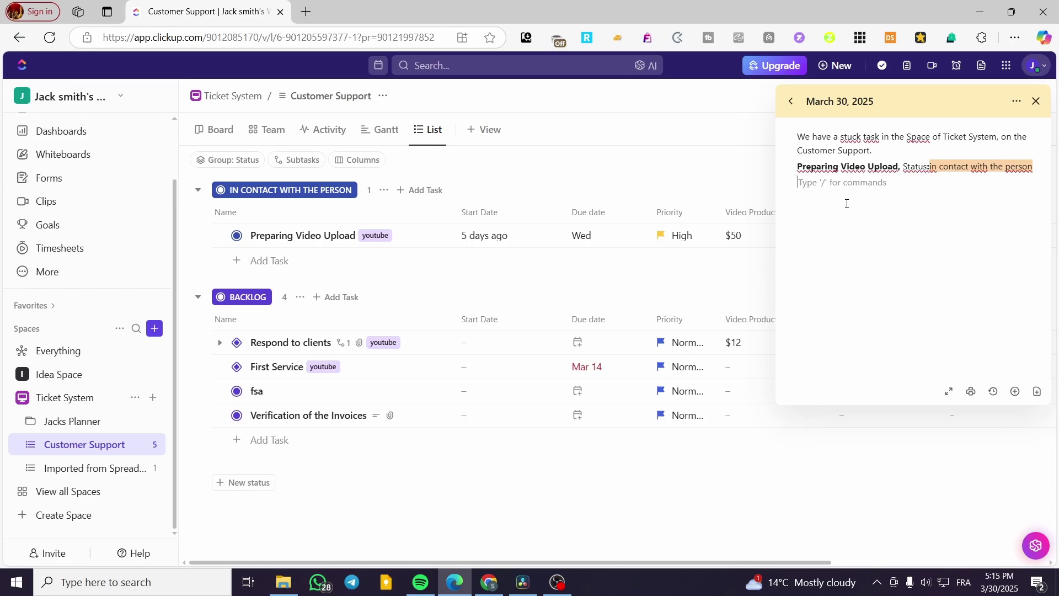
left_click(789, 136)
left_click(800, 137)
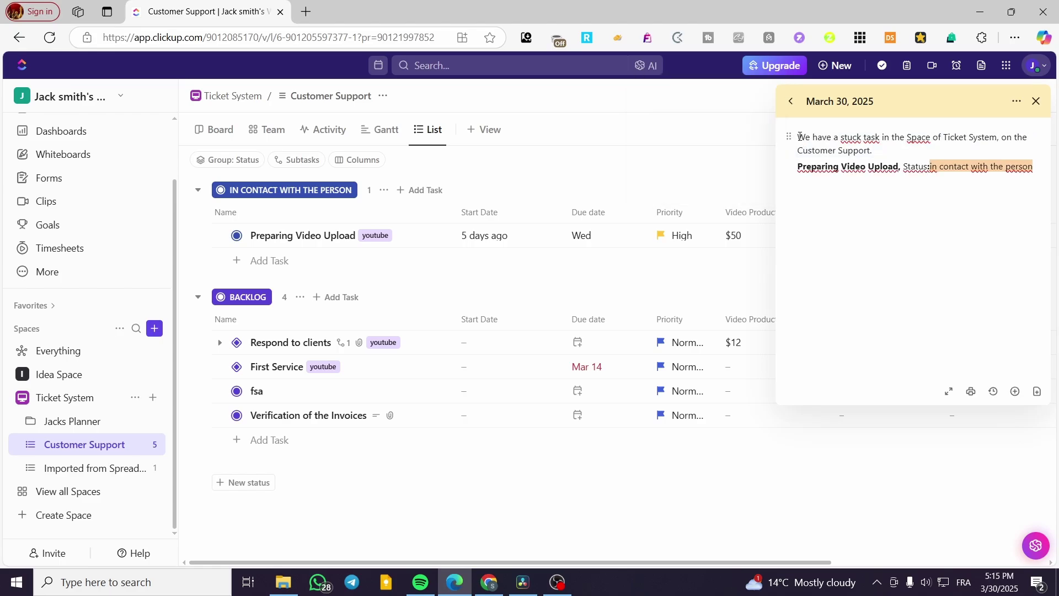
type("1-")
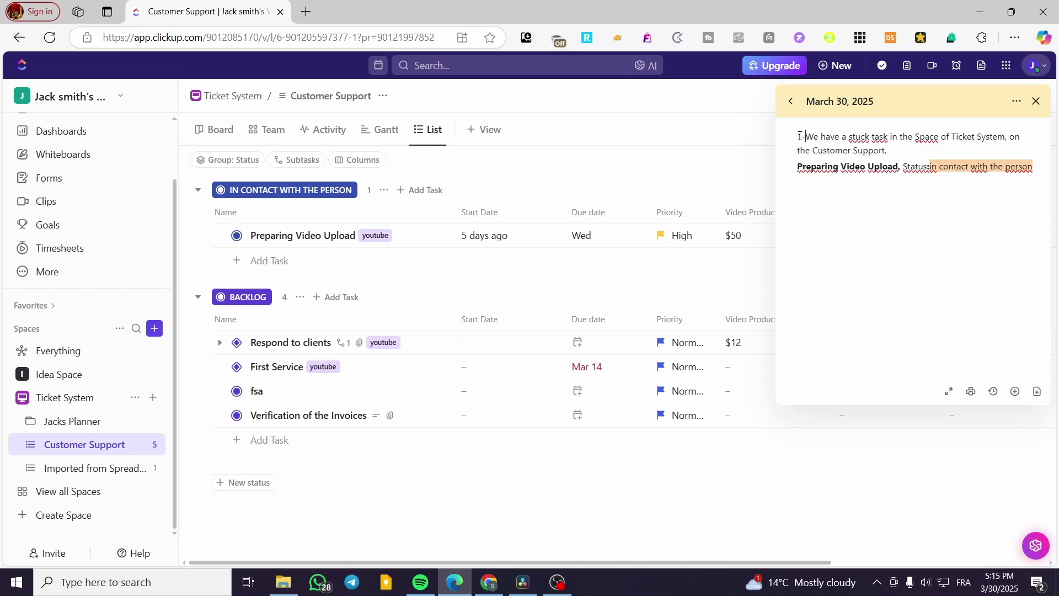
Add a second item below a blank line in the note: "2-Non of the start dates of the BACKLOG tasks are mentioned"
left_click(803, 192)
key("Return")
type("2-")
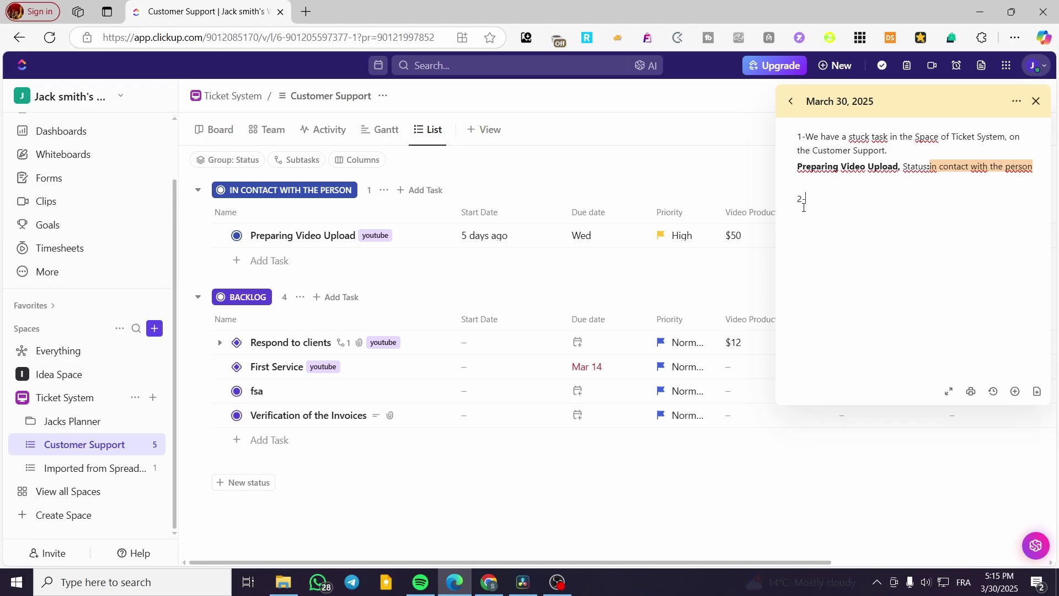
type("on of the s")
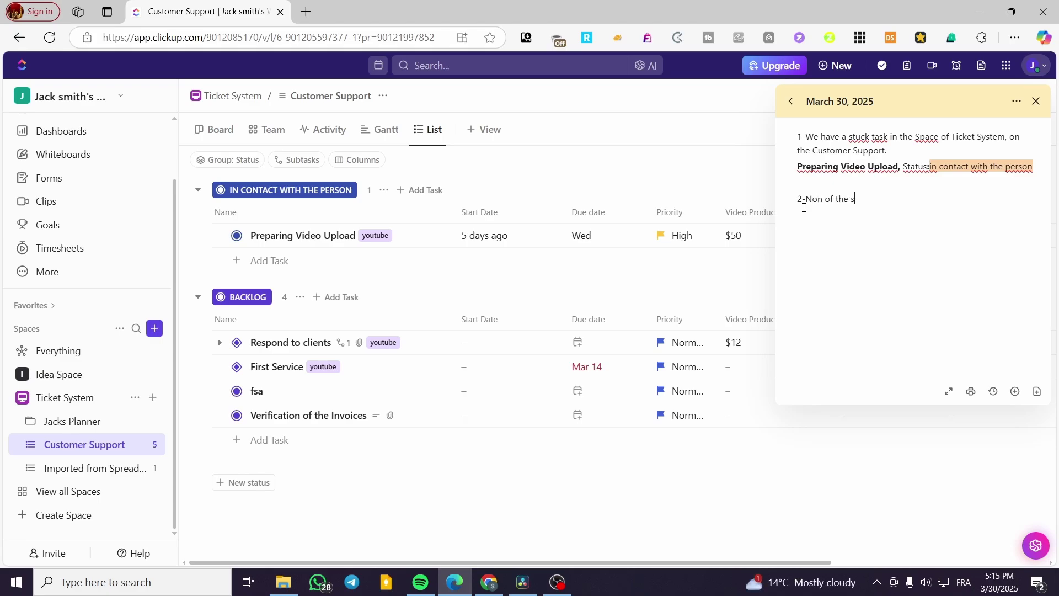
type("tat")
type("t dates of")
type(" the ")
type("BACKLOG tasks are mentioned")
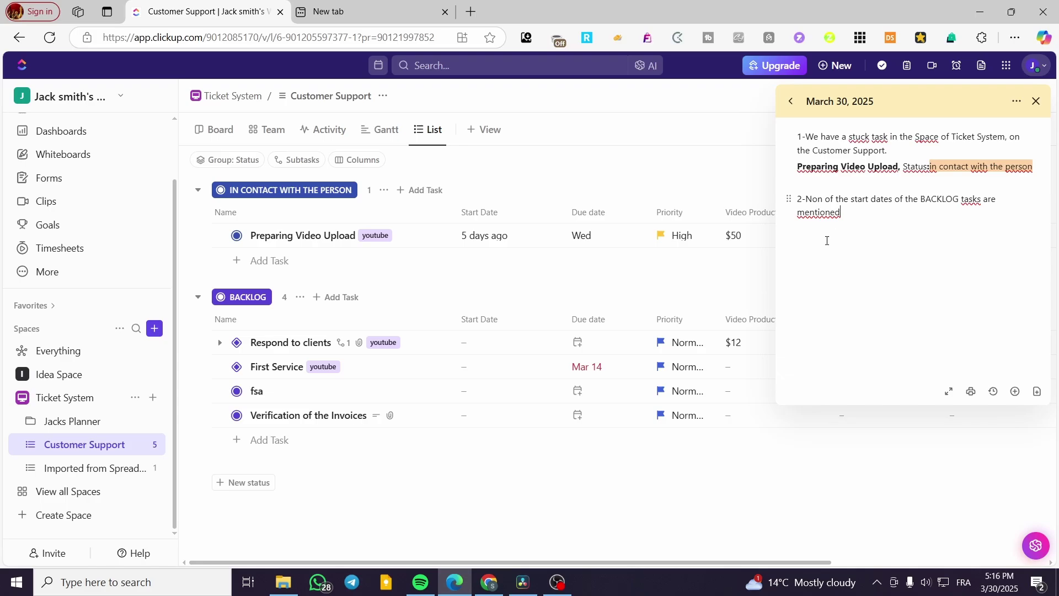
Make the word "BACKLOG" bold in the note's second item
left_click_drag(919, 199, 961, 199)
left_click(728, 172)
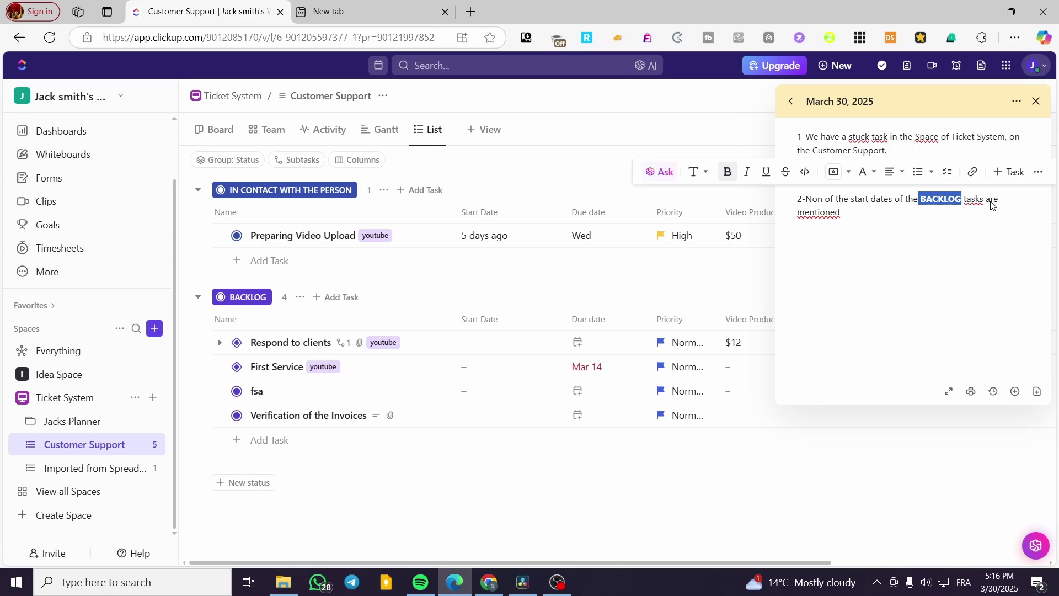
key("ctrl+z")
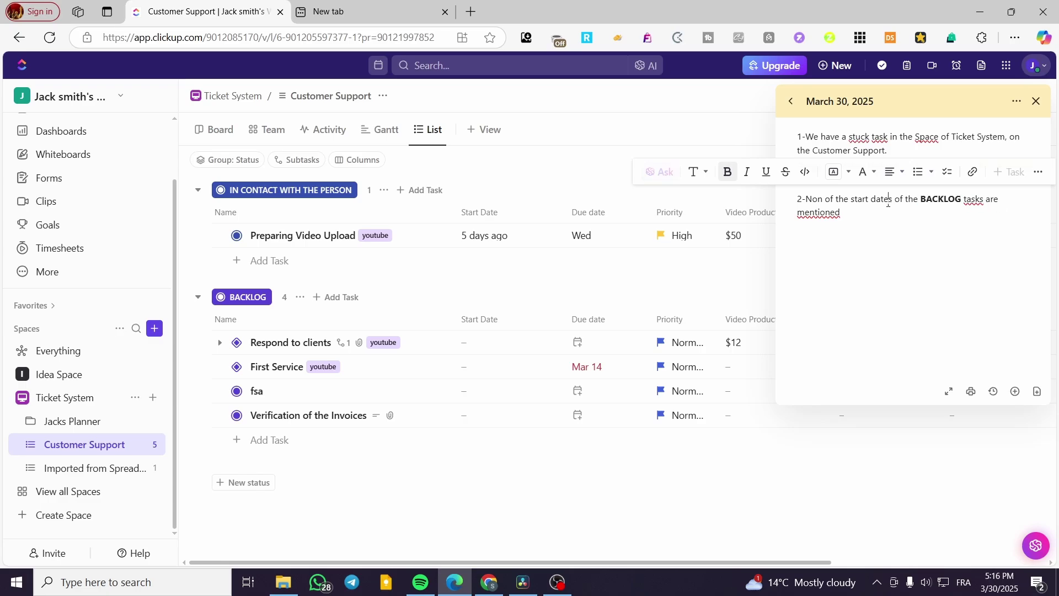
Apply an orange text highlight to "start dates" in the note's second item
left_click_drag(894, 201, 851, 201)
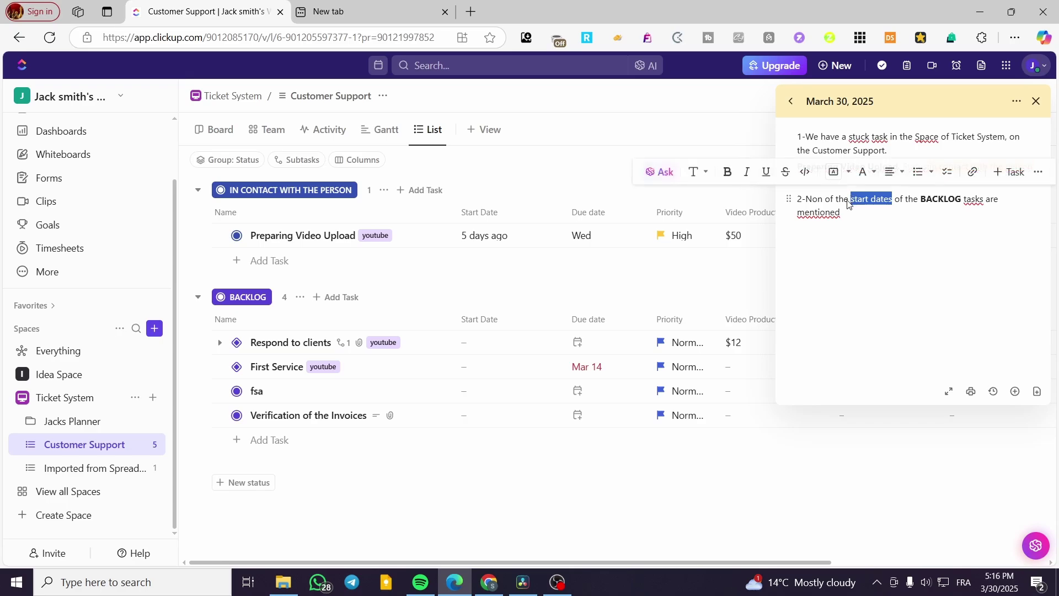
left_click(871, 178)
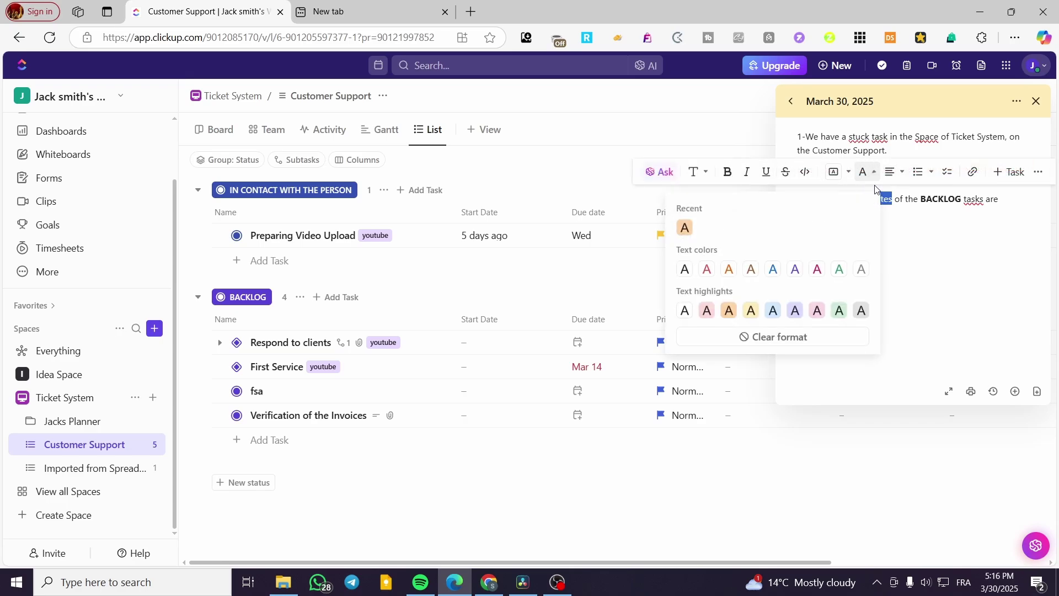
left_click(728, 311)
left_click(877, 283)
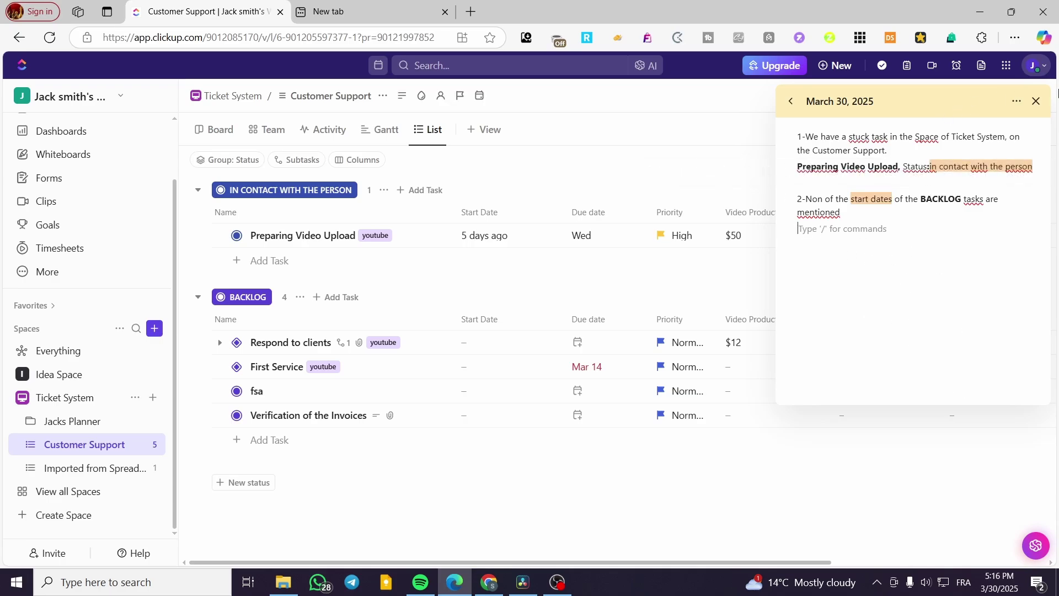
Close the Notepad and open it again
left_click(1037, 103)
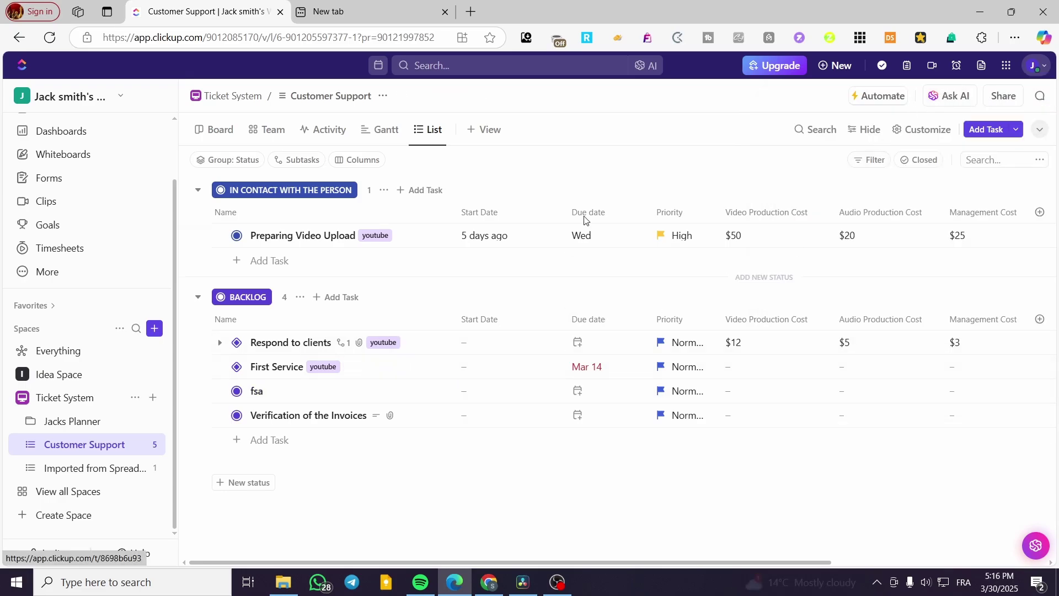
left_click(1008, 67)
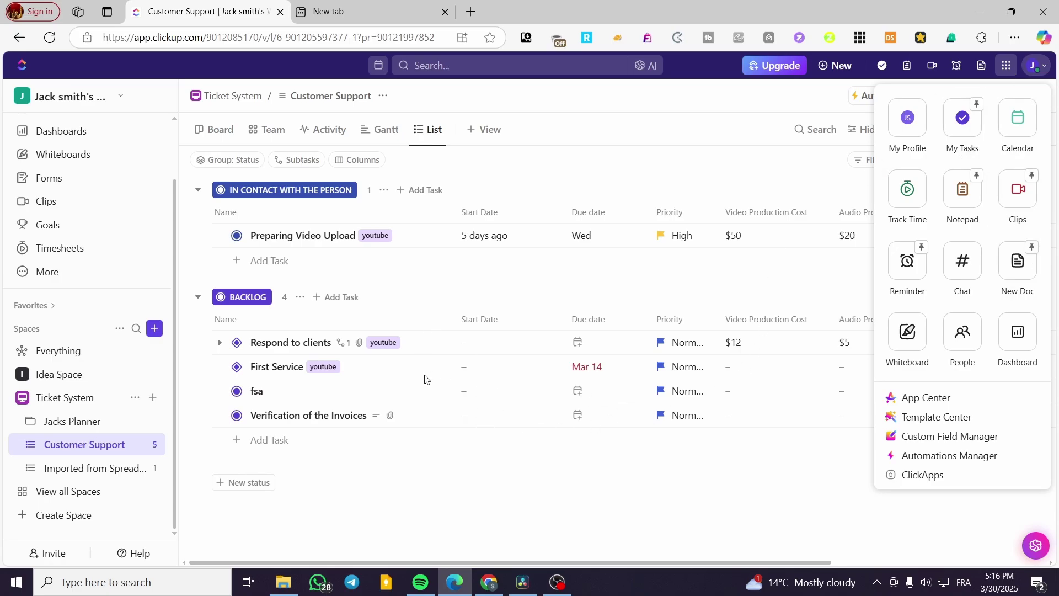
left_click(966, 208)
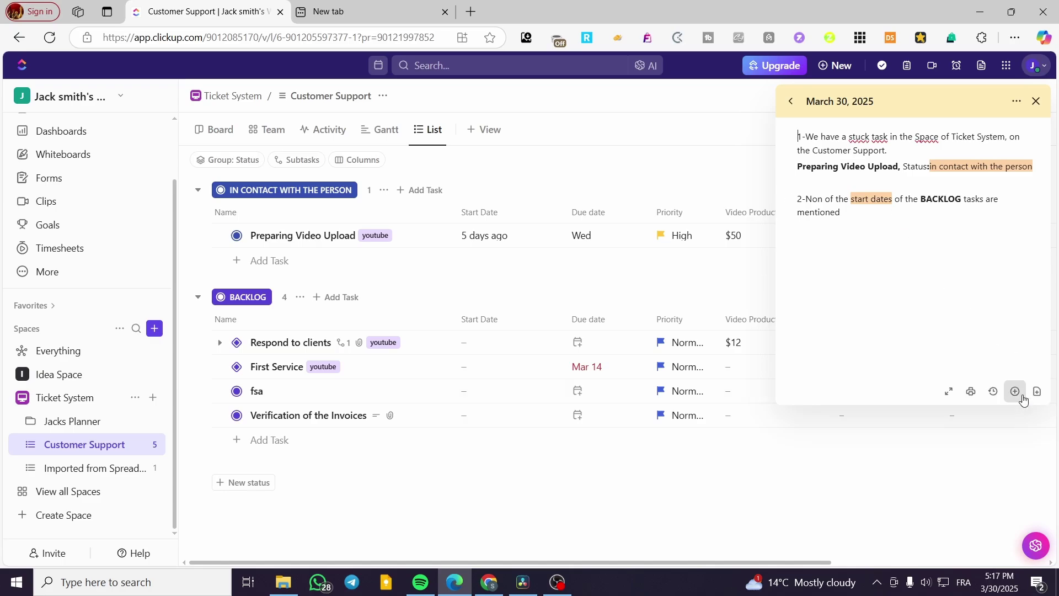
Create a new note in the Notepad with the text "Upload the videos Created" in bold
left_click(790, 102)
left_click(830, 388)
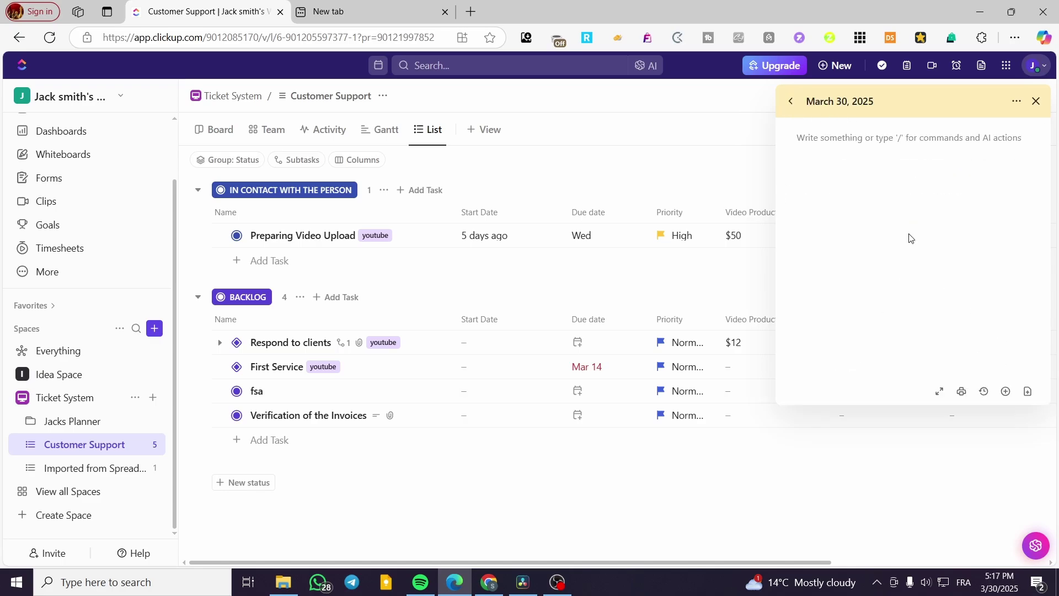
left_click(876, 150)
type("Up")
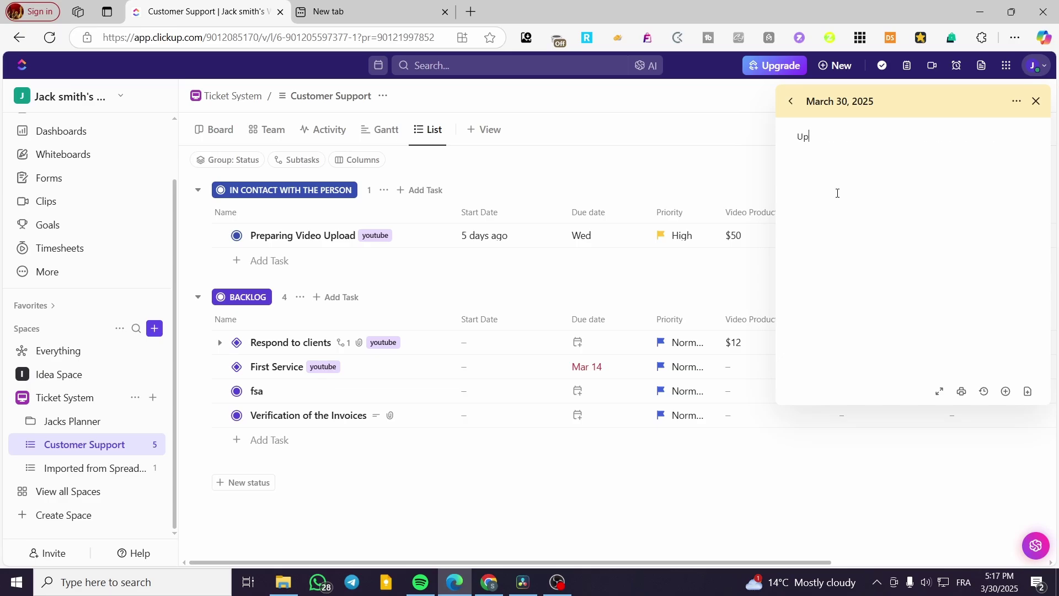
type("load the videos Created")
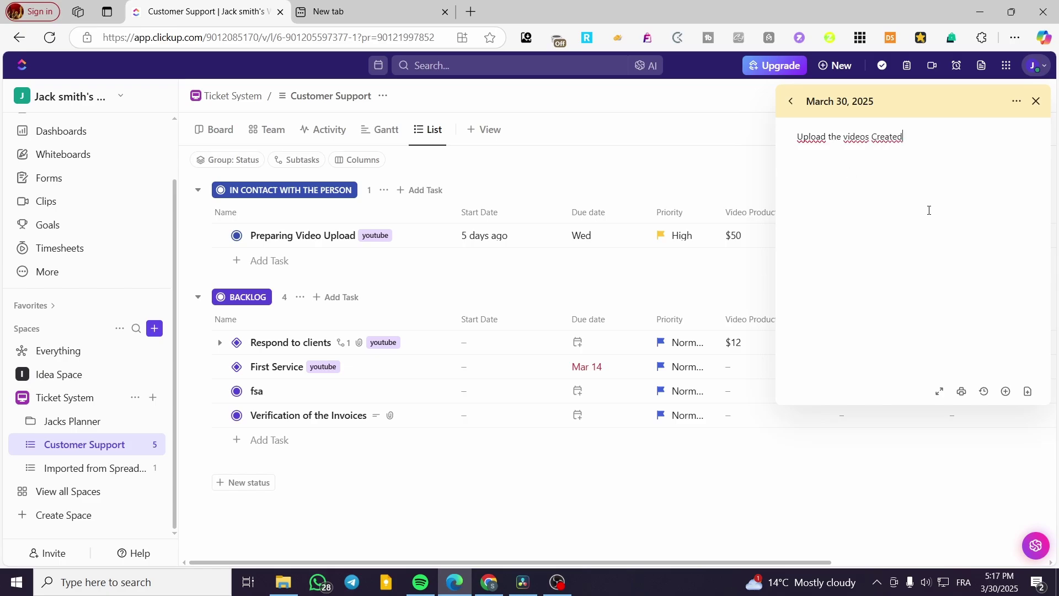
left_click_drag(922, 137, 789, 137)
left_click(728, 110)
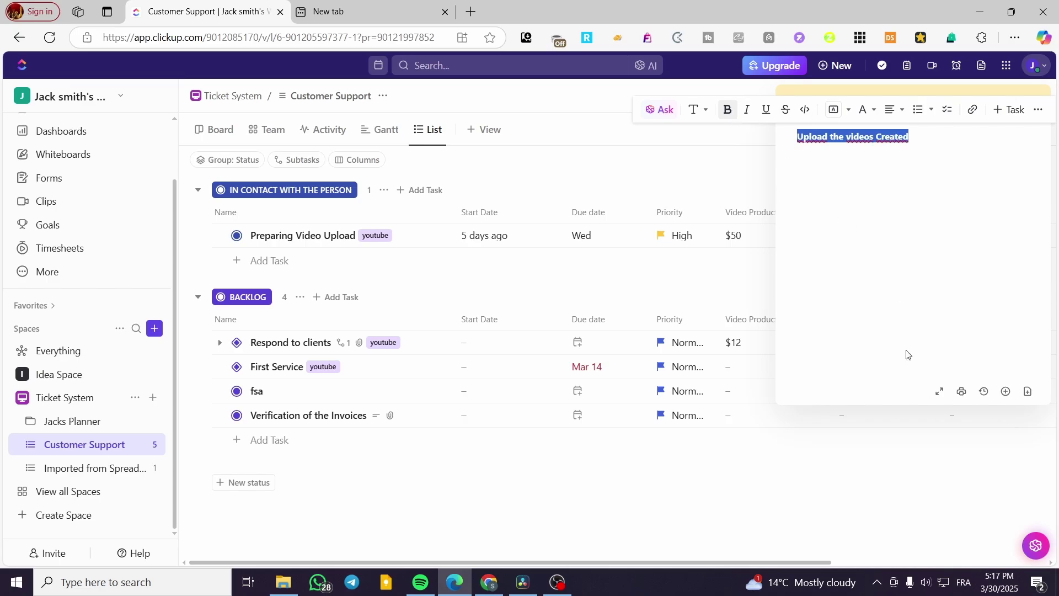
Convert the note into a task draft and replace the draft's title with the description text "Upload the videos Created"
left_click(1005, 393)
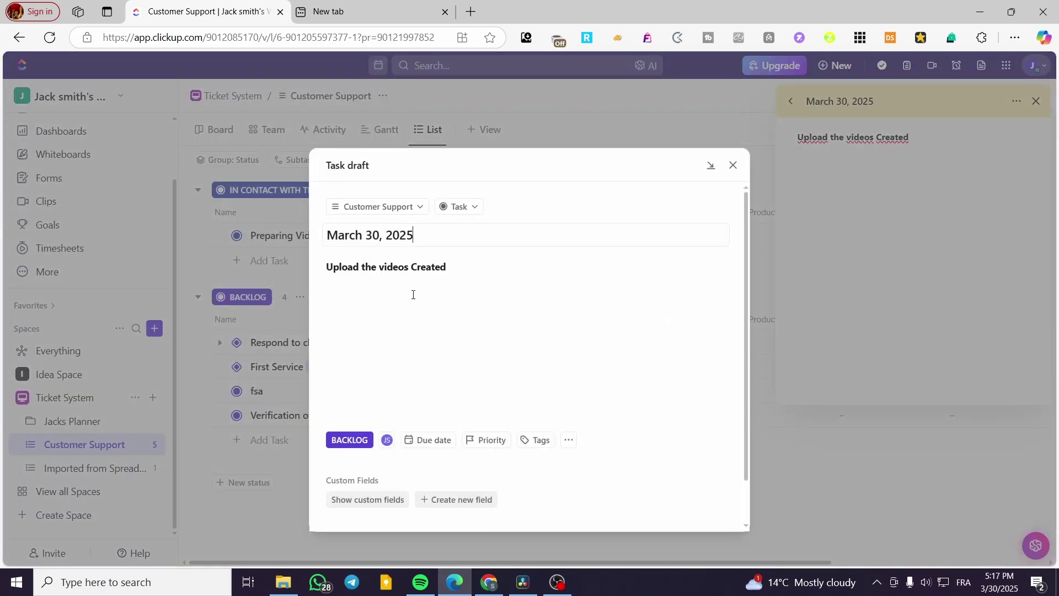
scroll(419, 309, "down", 2)
scroll(386, 309, "up", 2)
triple_click(411, 233)
left_click_drag(447, 268, 309, 273)
key("ctrl+c")
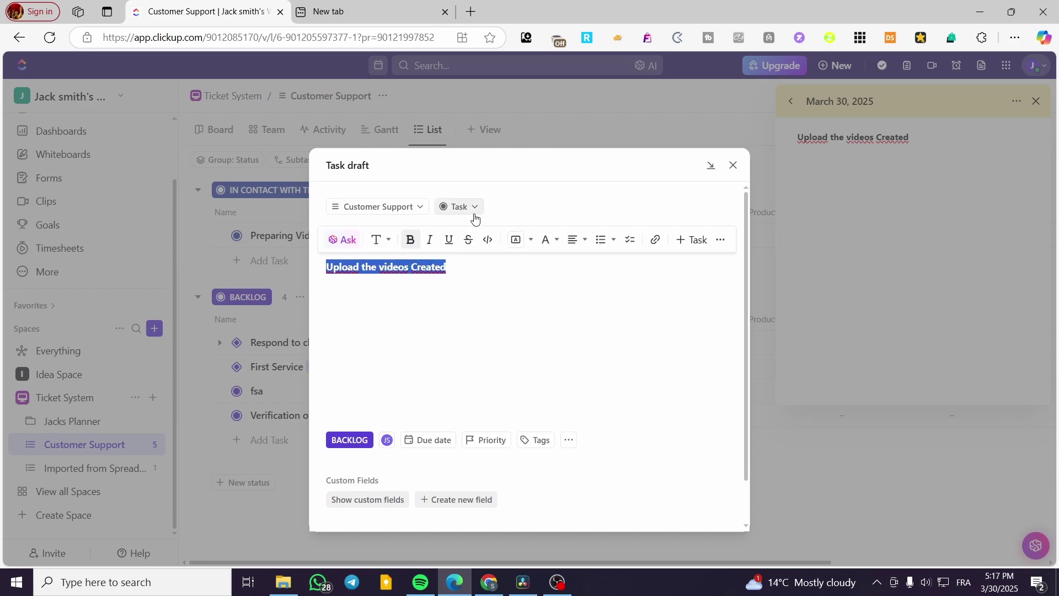
left_click(535, 213)
left_click_drag(479, 231, 334, 241)
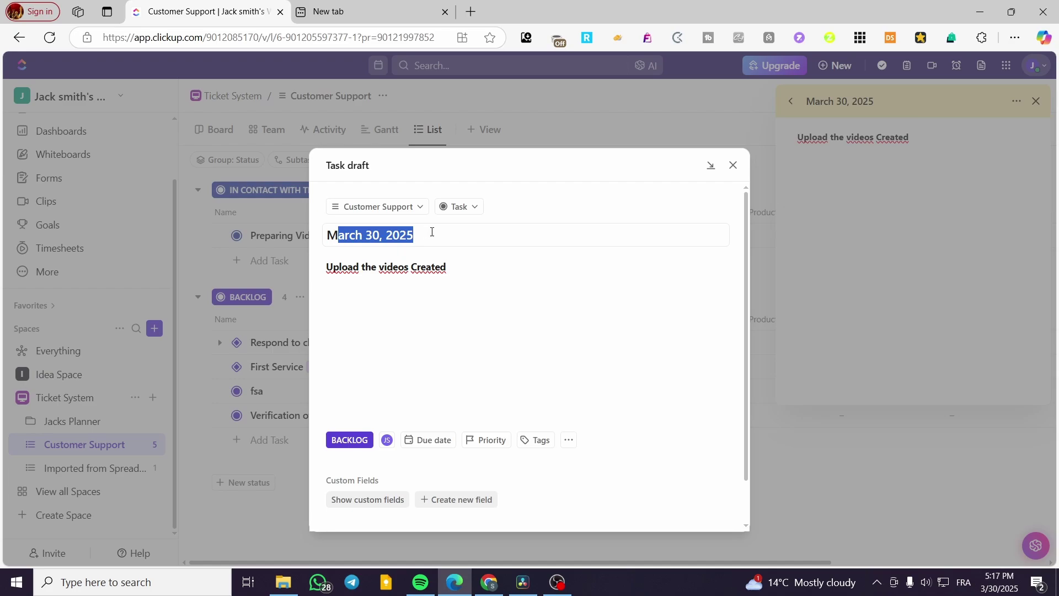
triple_click(452, 236)
key("ctrl+v")
left_click(470, 272)
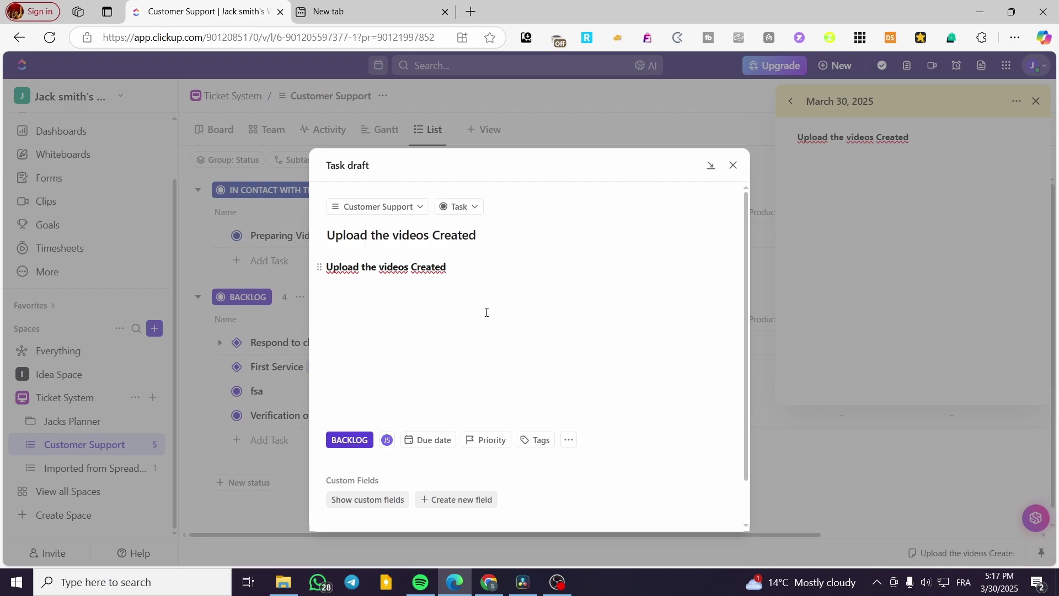
Review the task draft's status options, keeping BACKLOG, and view the available assignees
left_click(344, 441)
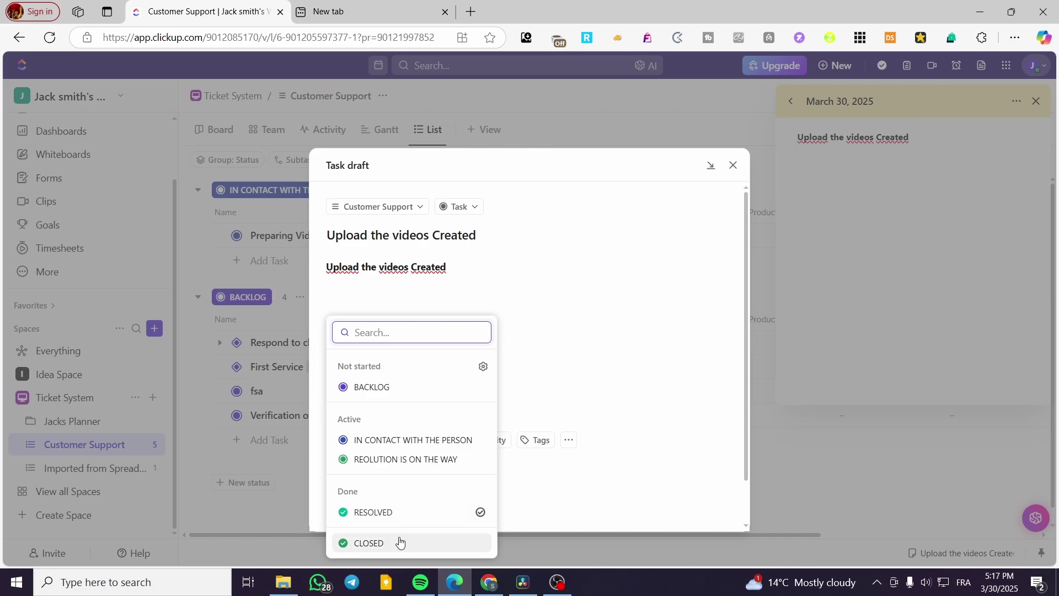
left_click(419, 388)
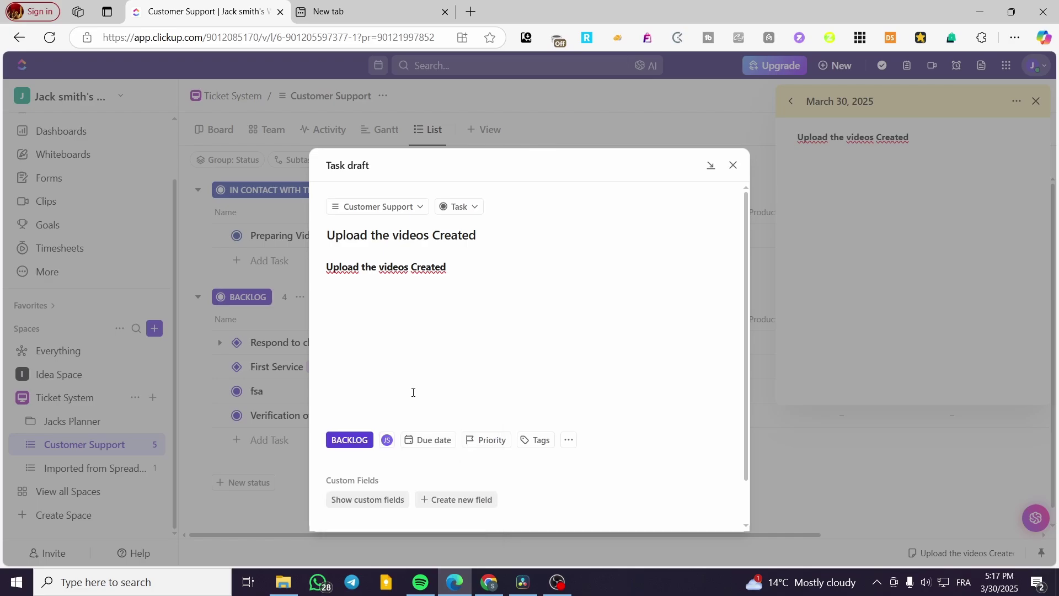
left_click(387, 440)
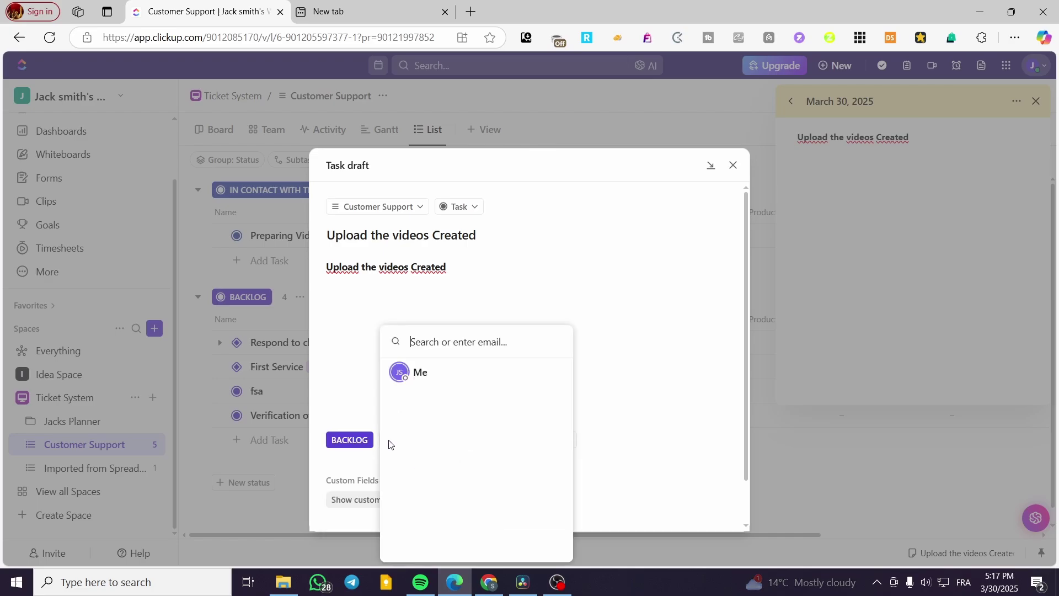
left_click(612, 349)
Set the task draft's start date to today and its due date to Thursday, April 3
left_click(436, 442)
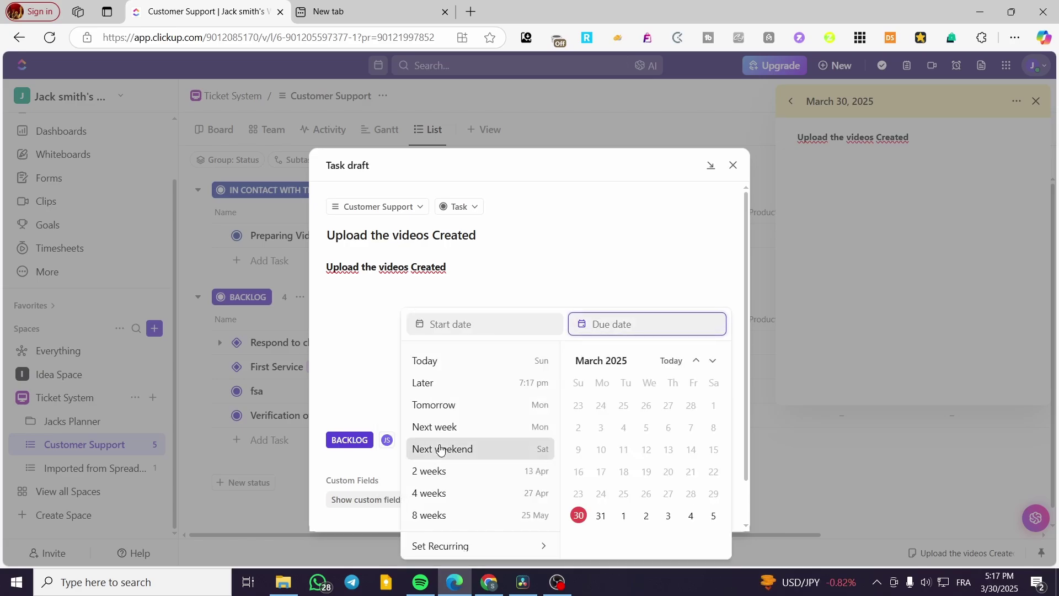
left_click(465, 326)
left_click(423, 360)
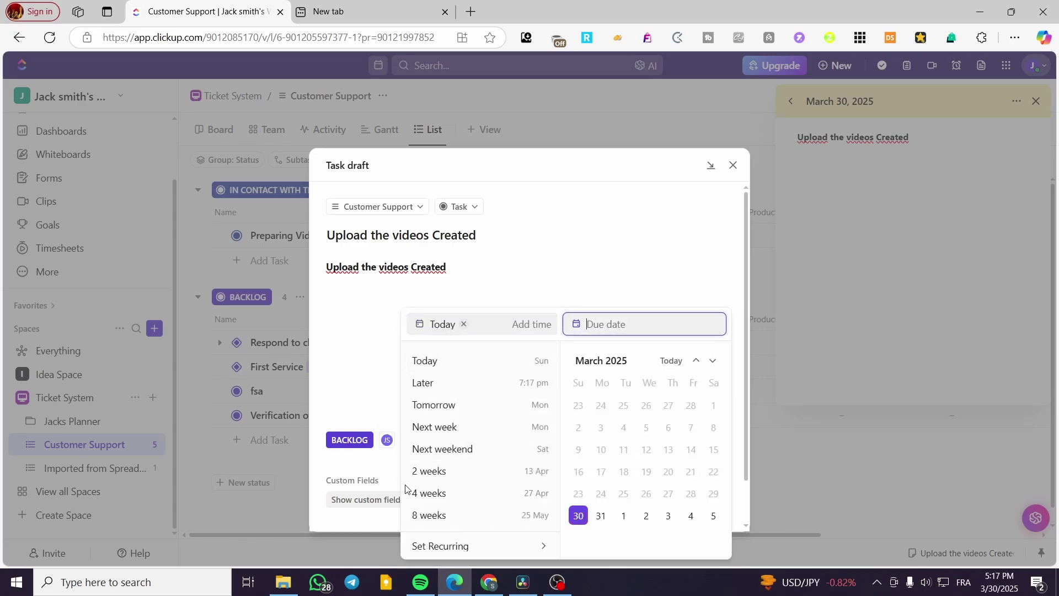
left_click(668, 515)
left_click(370, 389)
Set the task draft's priority to High and add the "youtube" tag
left_click(496, 440)
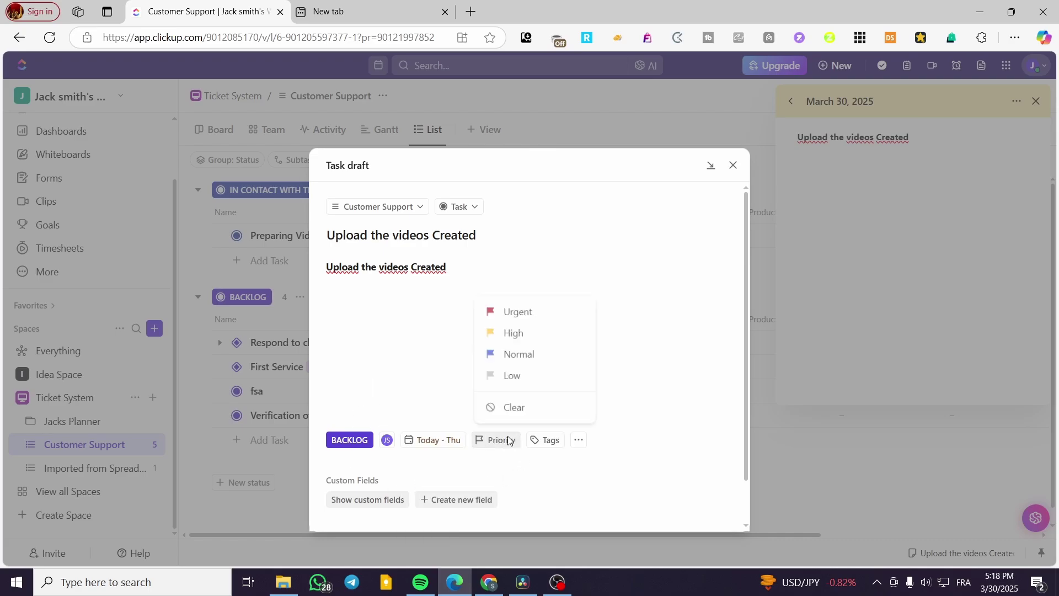
left_click(535, 331)
left_click(568, 439)
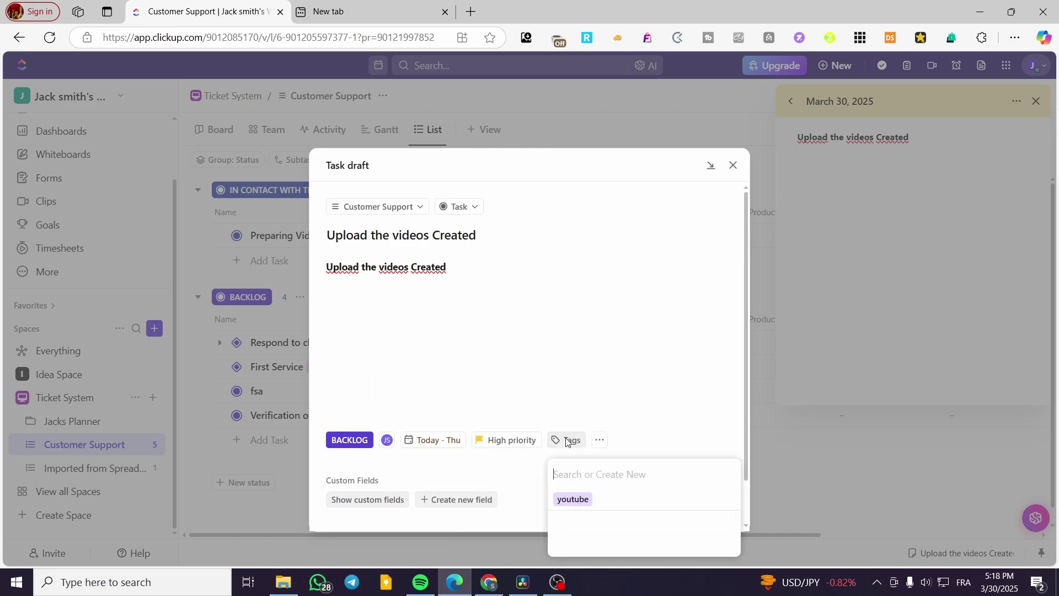
left_click(576, 499)
left_click(656, 389)
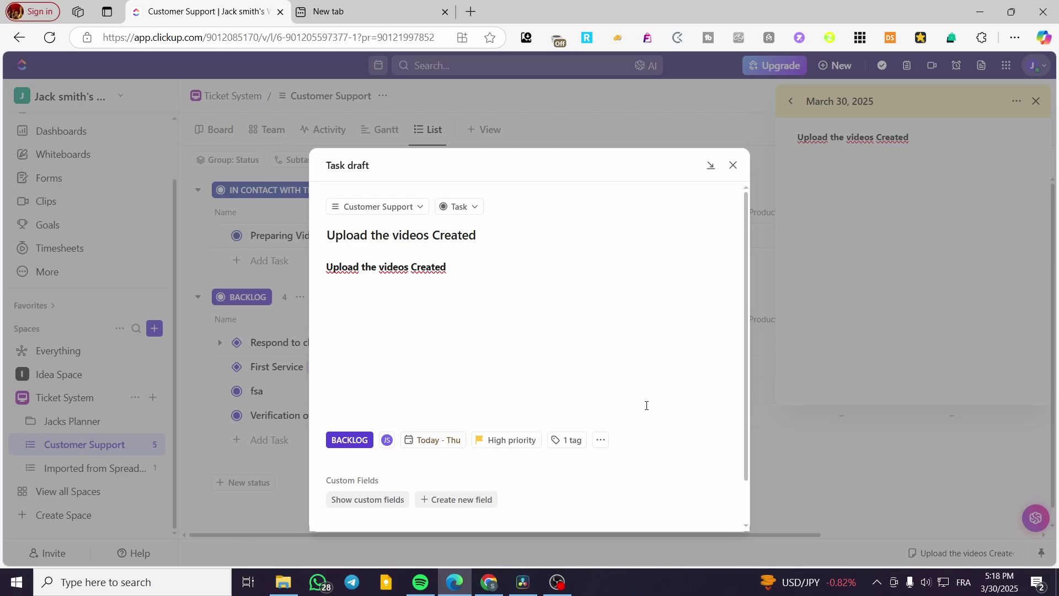
Examine the draft's additional task options, template choices and watcher list
left_click(607, 440)
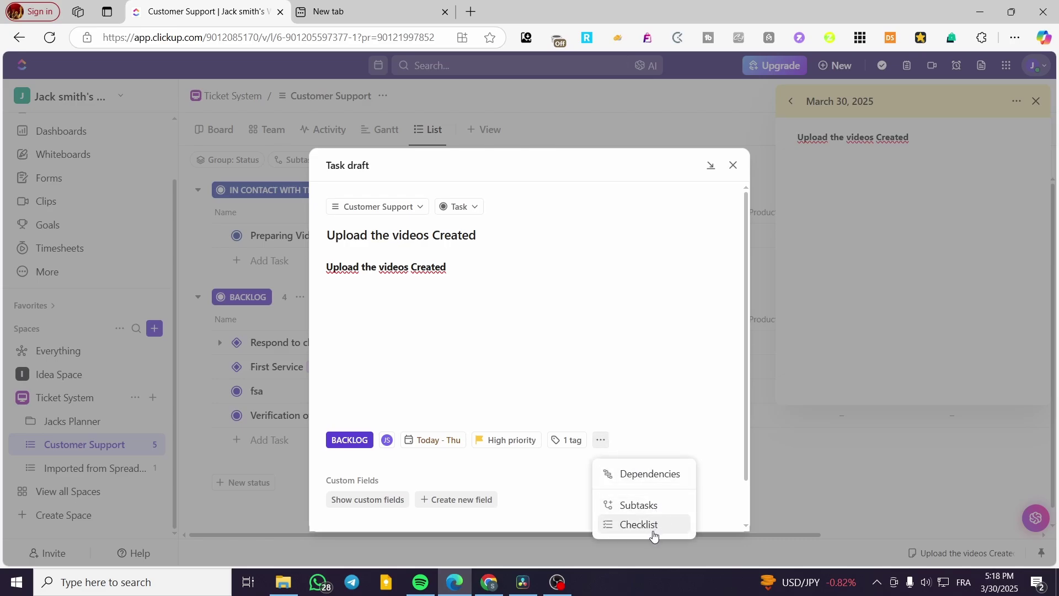
left_click(697, 333)
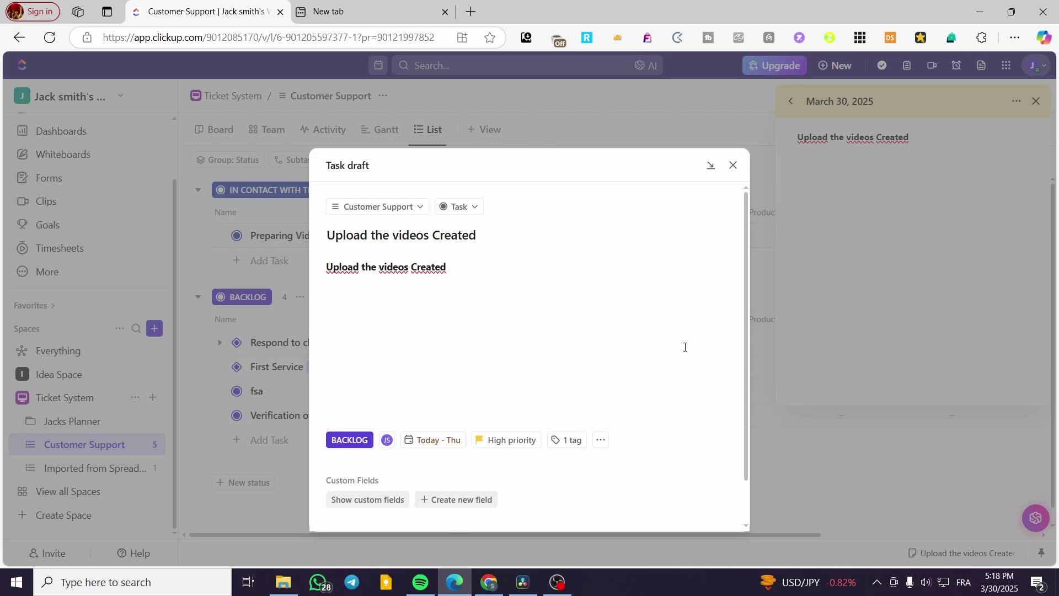
scroll(629, 359, "down", 2)
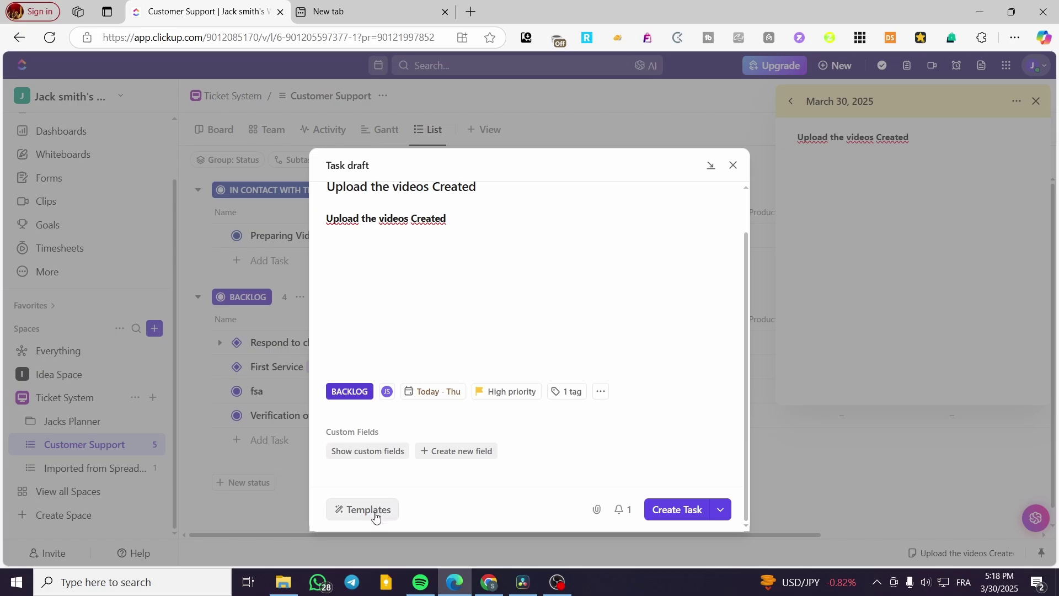
left_click(376, 517)
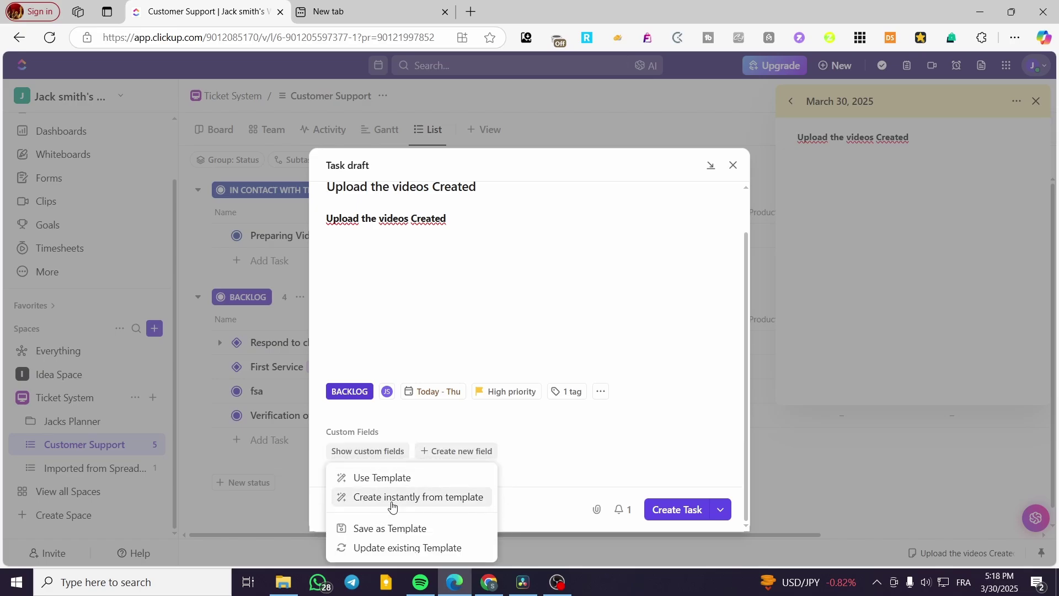
left_click(587, 460)
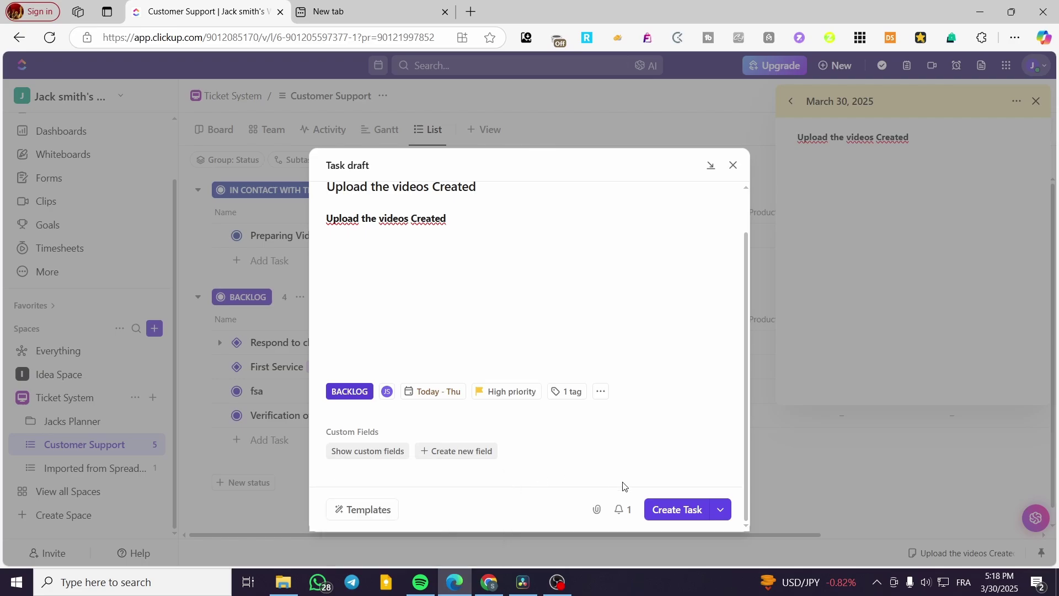
left_click(626, 512)
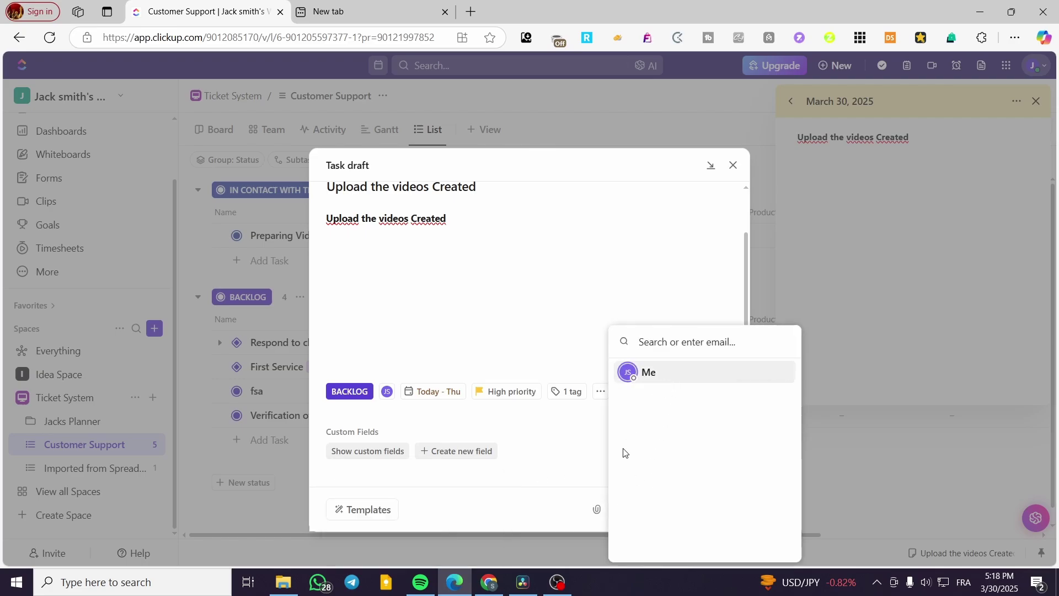
left_click(571, 475)
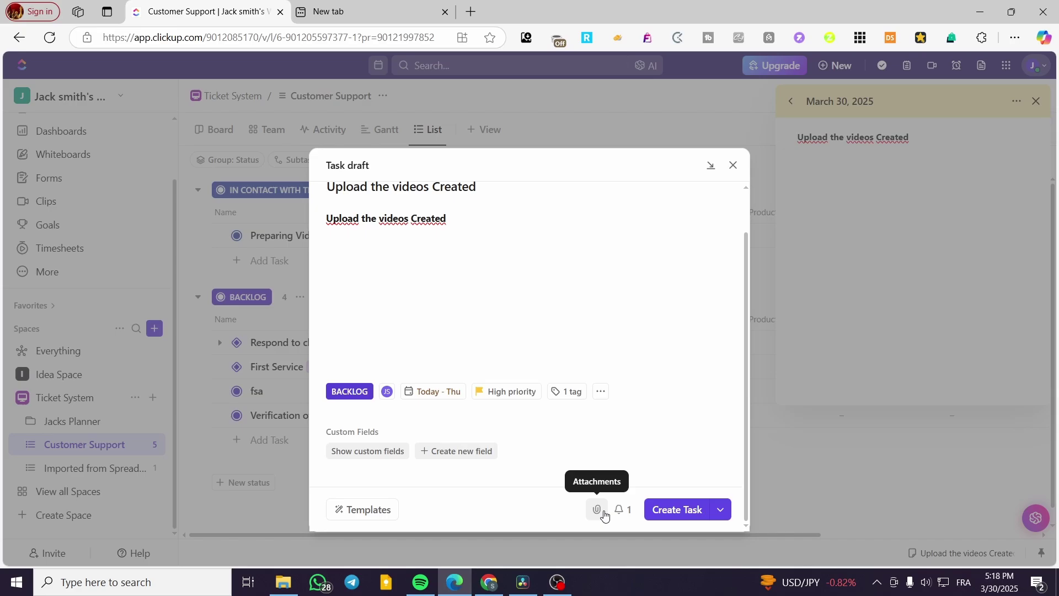
View the alternative creation options, create the task from the draft and keep the original note
left_click(721, 510)
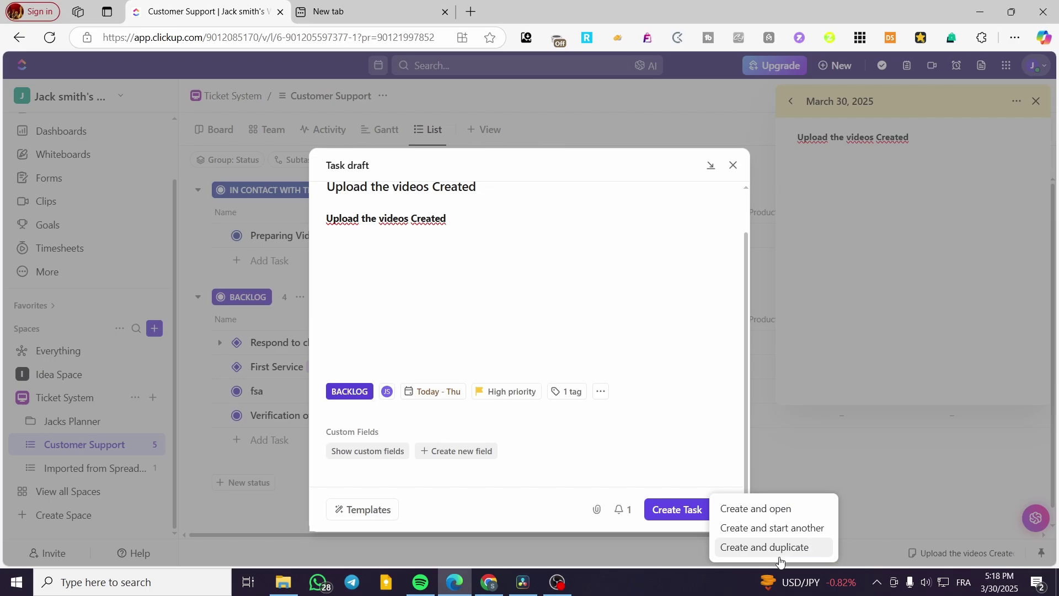
left_click(674, 513)
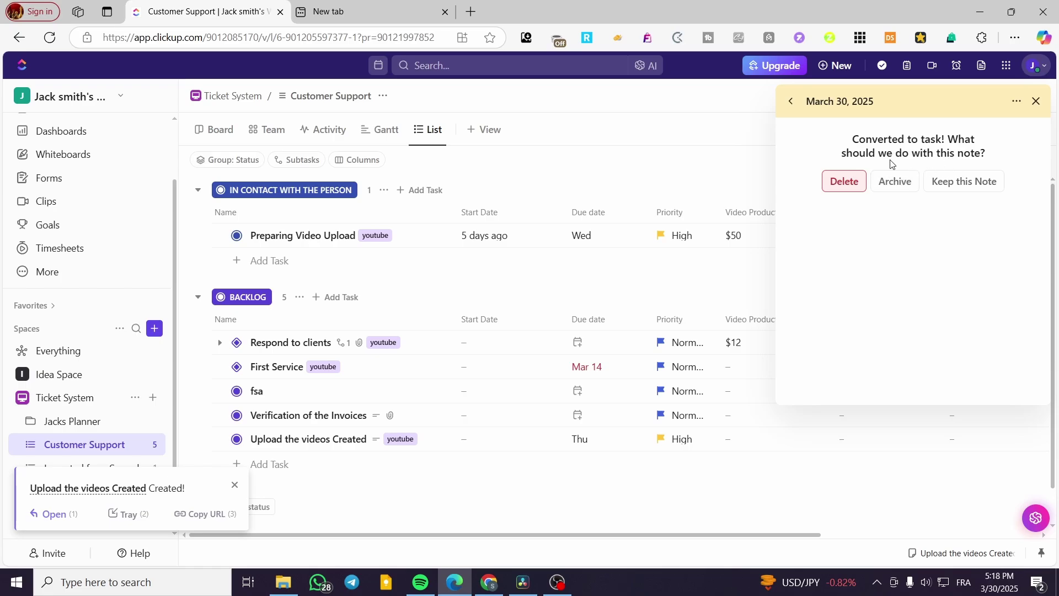
left_click(953, 181)
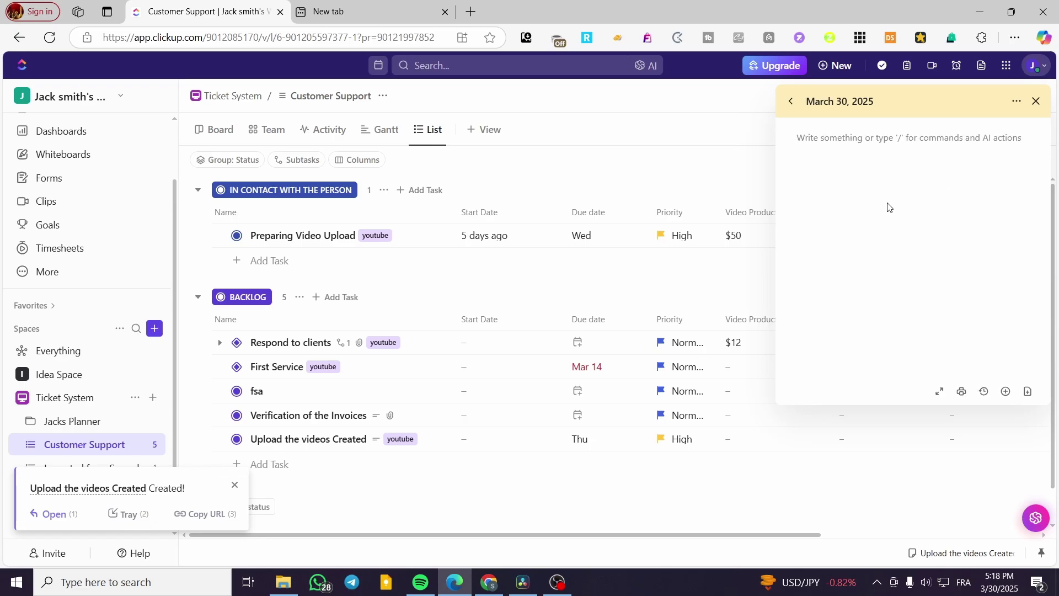
Open the kept note from the Notepad's list to check its text, and return to the list
left_click(796, 105)
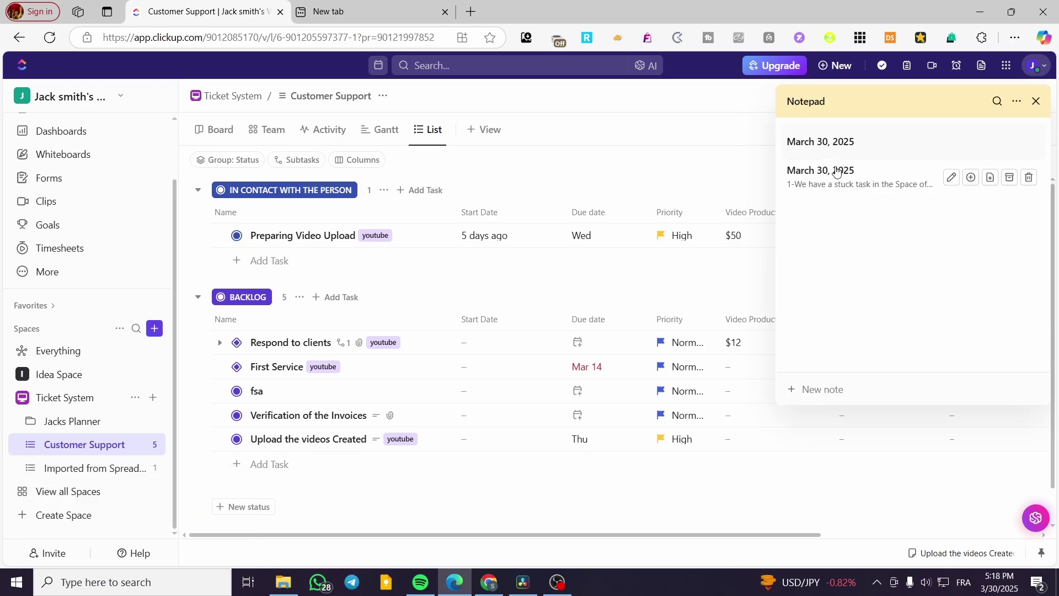
left_click(857, 144)
type("Upload the videos Created")
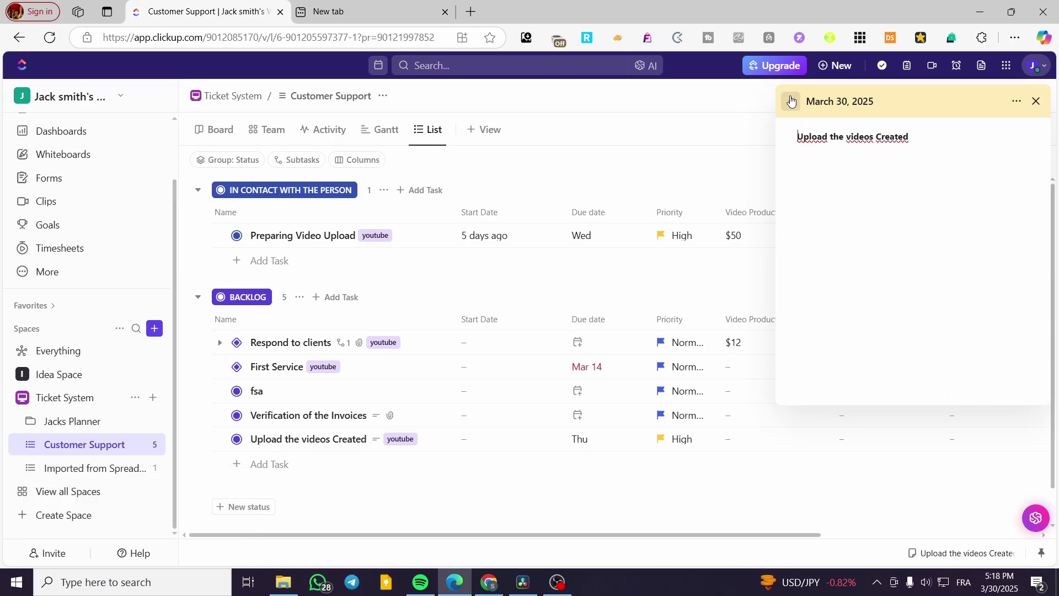
key("Escape")
left_click(848, 147)
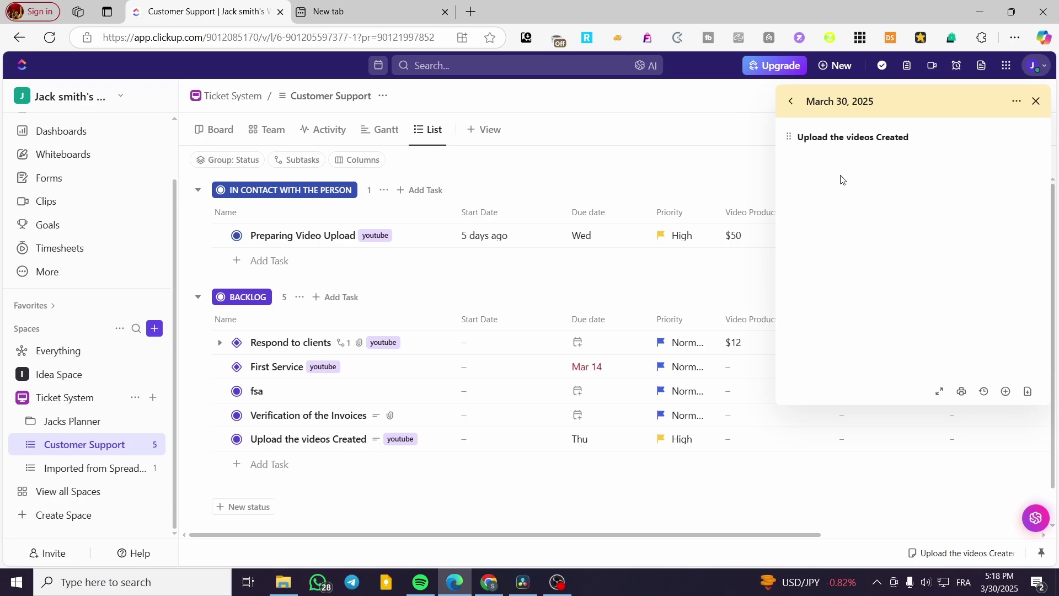
left_click(792, 102)
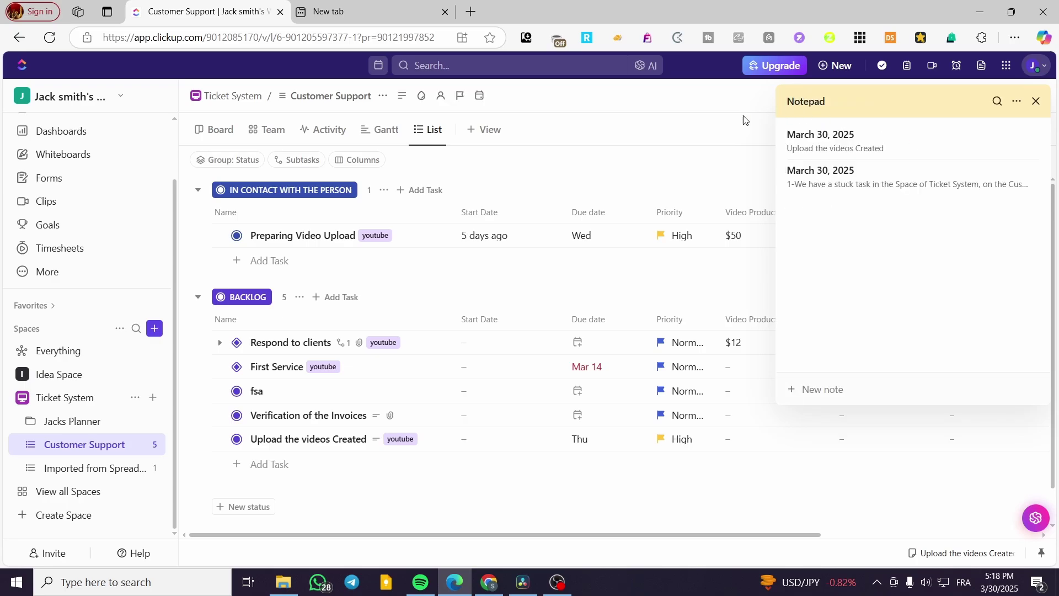
Open the "Upload the videos Created" task from the BACKLOG group and close the Notepad to view its details
left_click(312, 444)
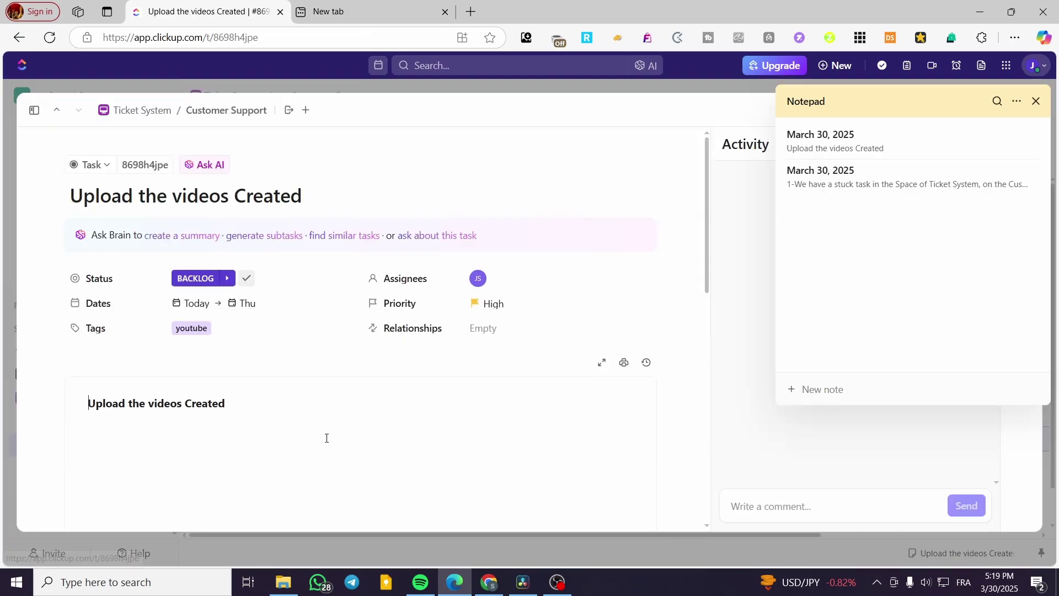
left_click(1036, 101)
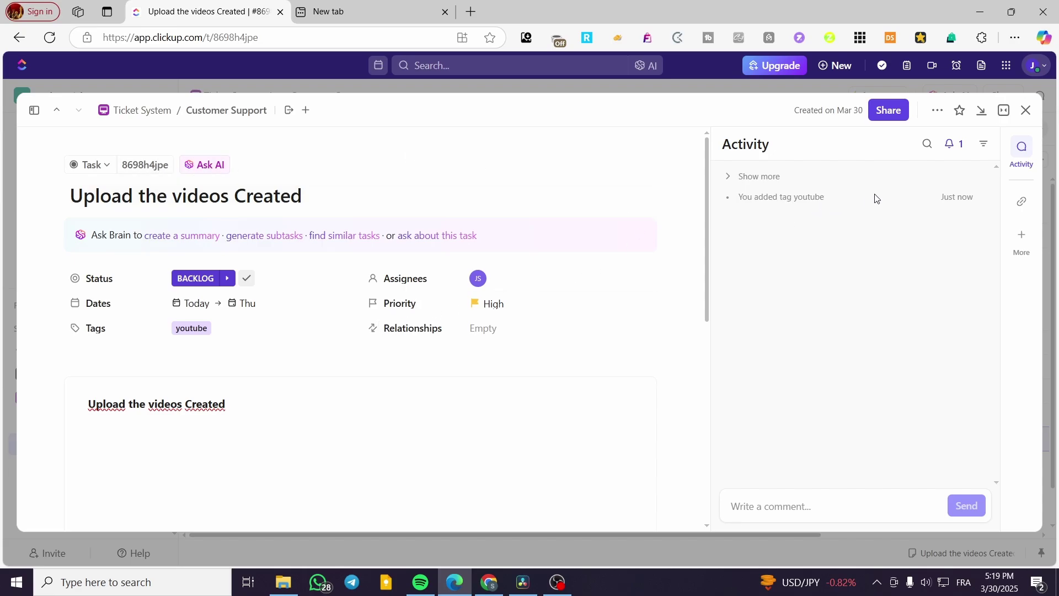
Examine the task's custom fields, subtasks, checklists and options for adding relationships, and return to its activity feed
scroll(310, 366, "down", 10)
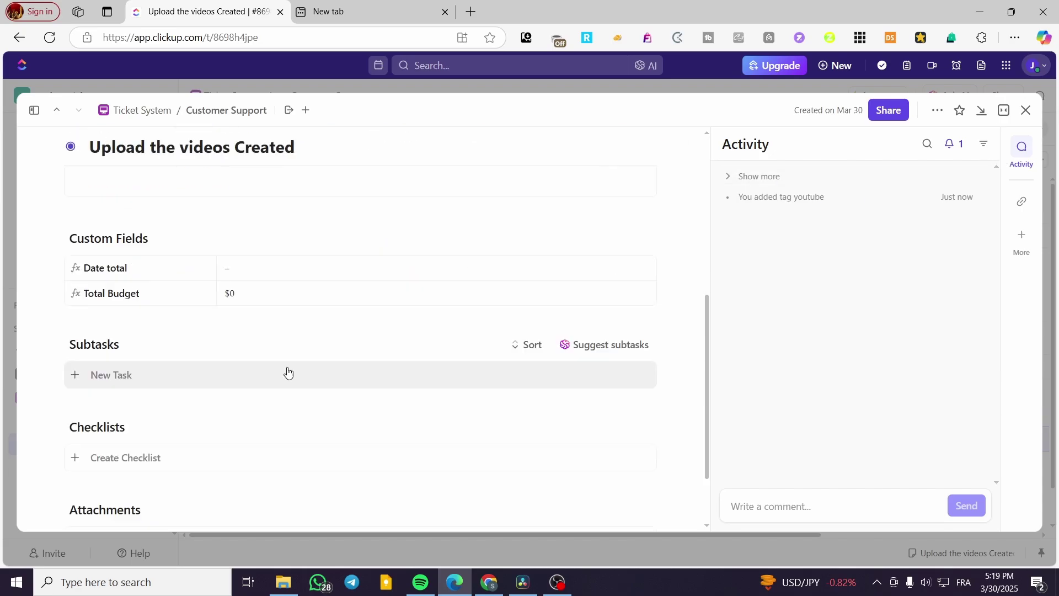
scroll(147, 293, "up", 2)
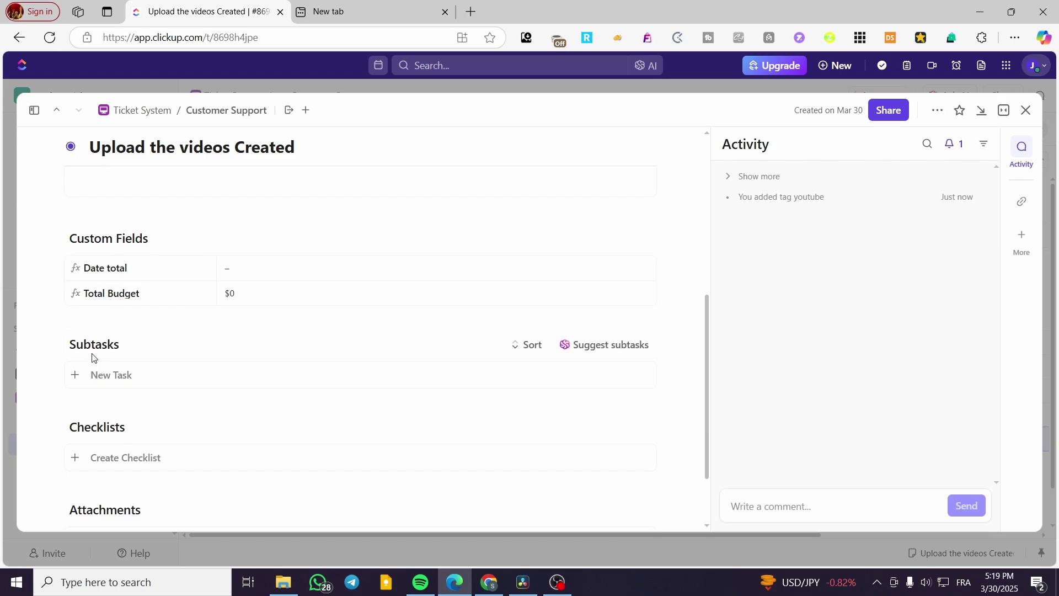
scroll(99, 364, "down", 2)
scroll(355, 481, "up", 5)
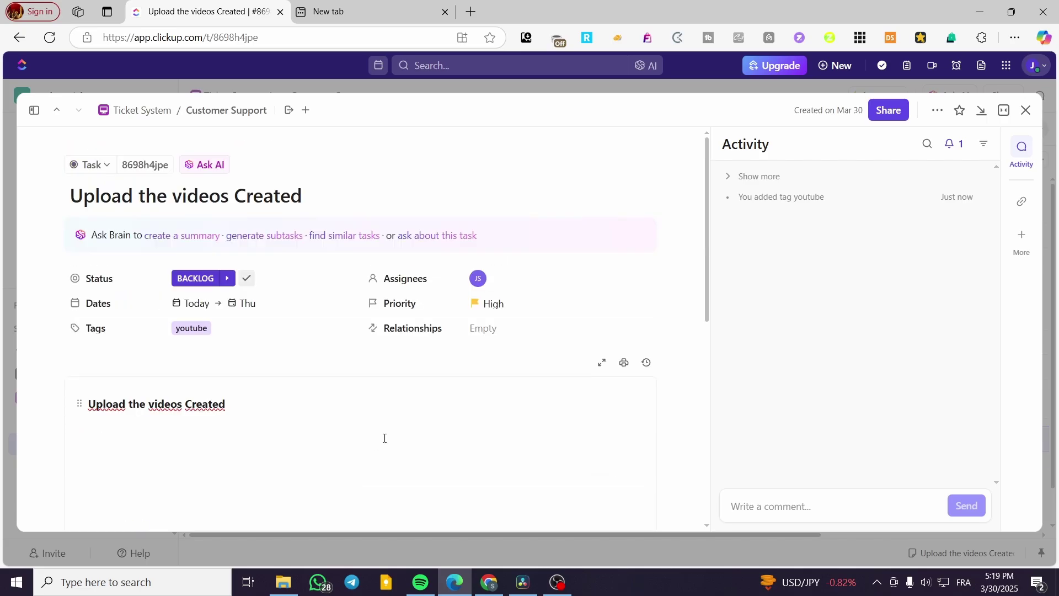
left_click(491, 333)
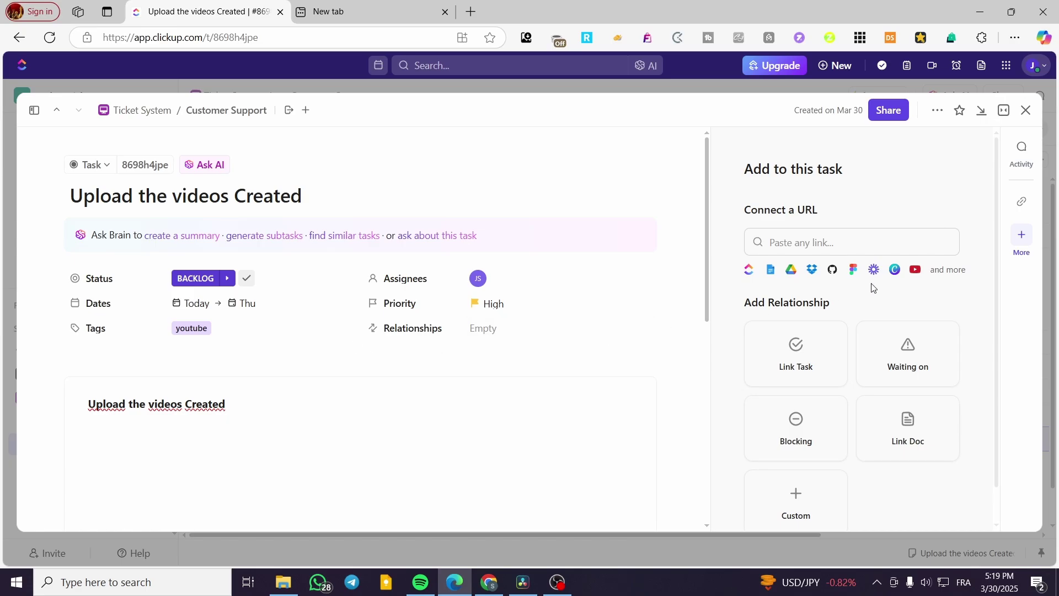
left_click(1024, 154)
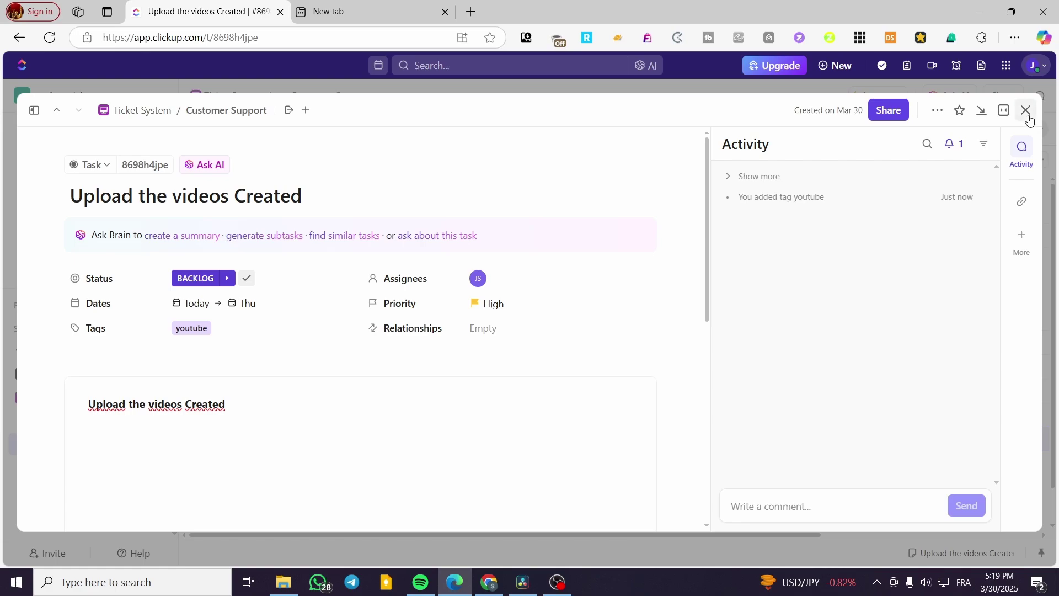
Post a comment on the task that mentions the "Preparing Video Upload" task, and close the task details to return to the Customer Support list
left_click(811, 492)
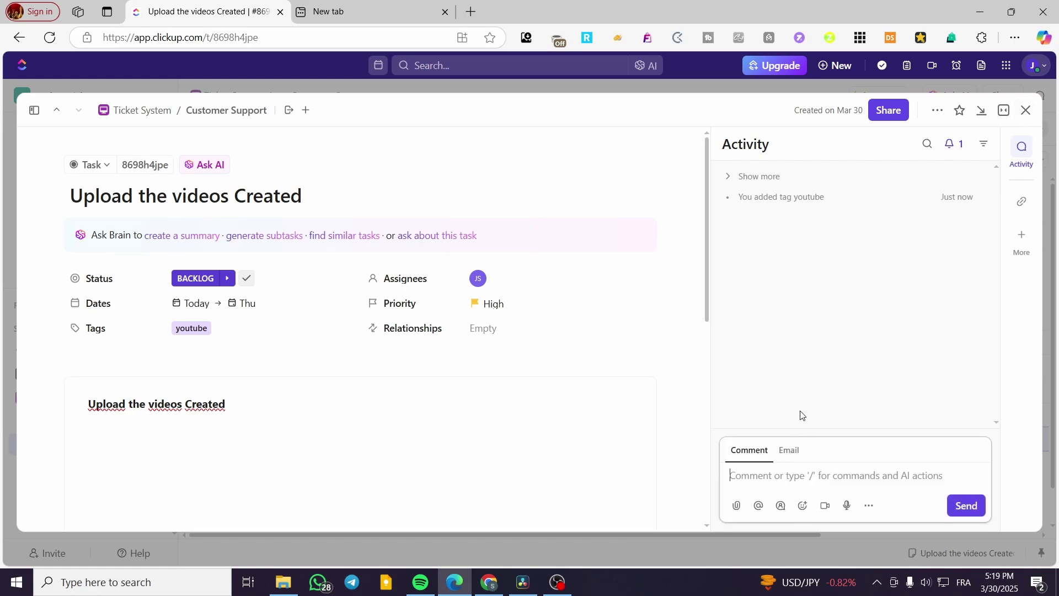
left_click(758, 506)
left_click(758, 506)
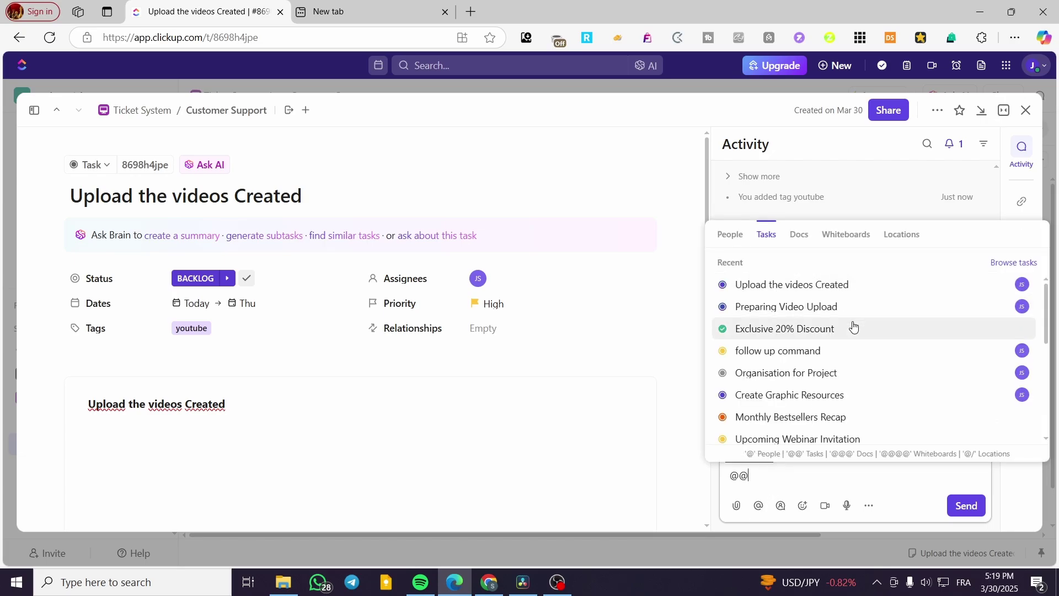
left_click(745, 478)
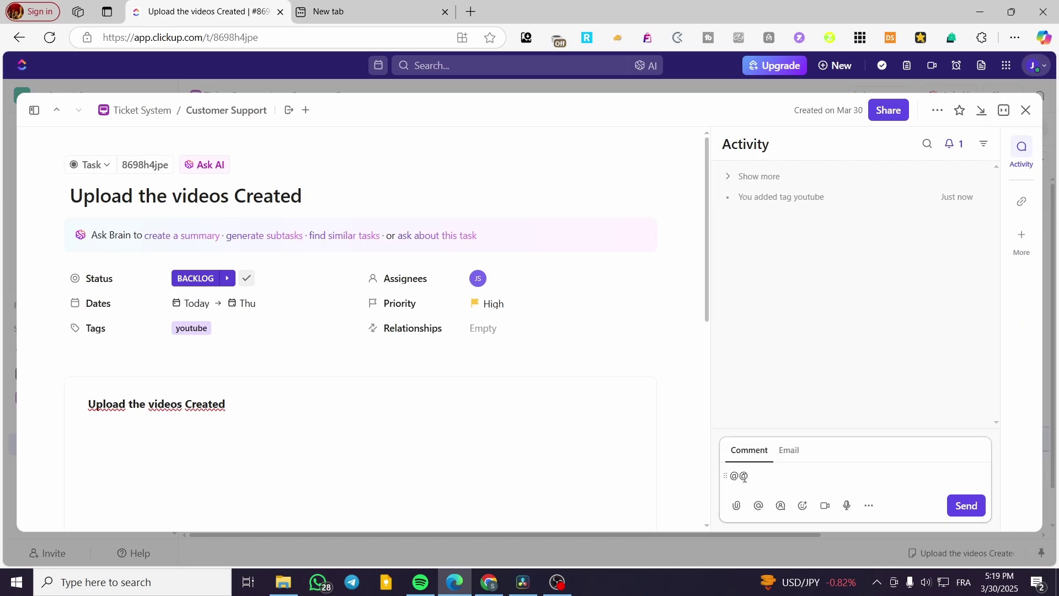
double_click(735, 479)
key("BackSpace")
left_click(758, 506)
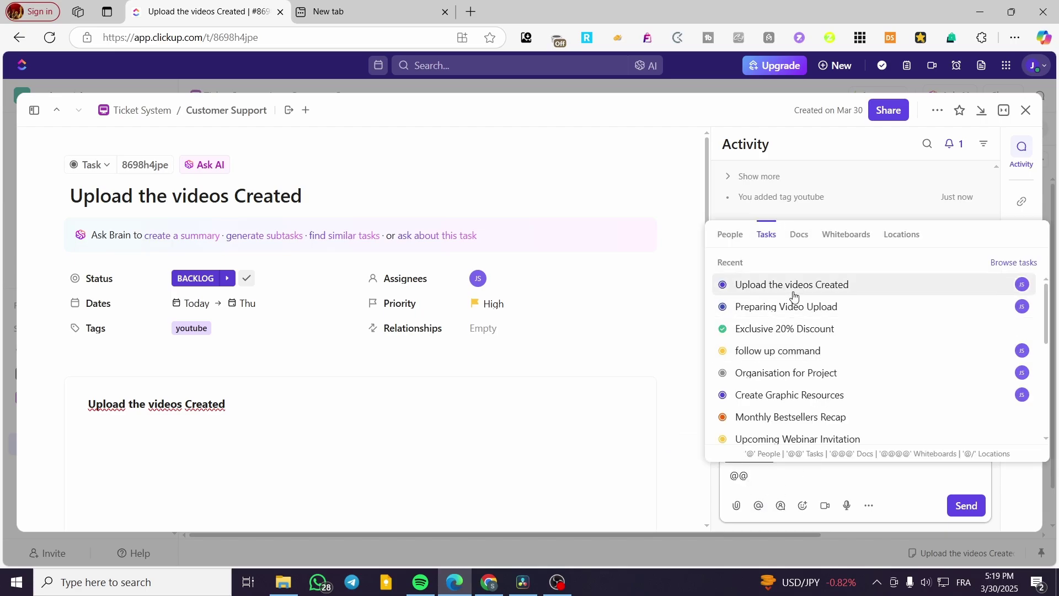
left_click(796, 307)
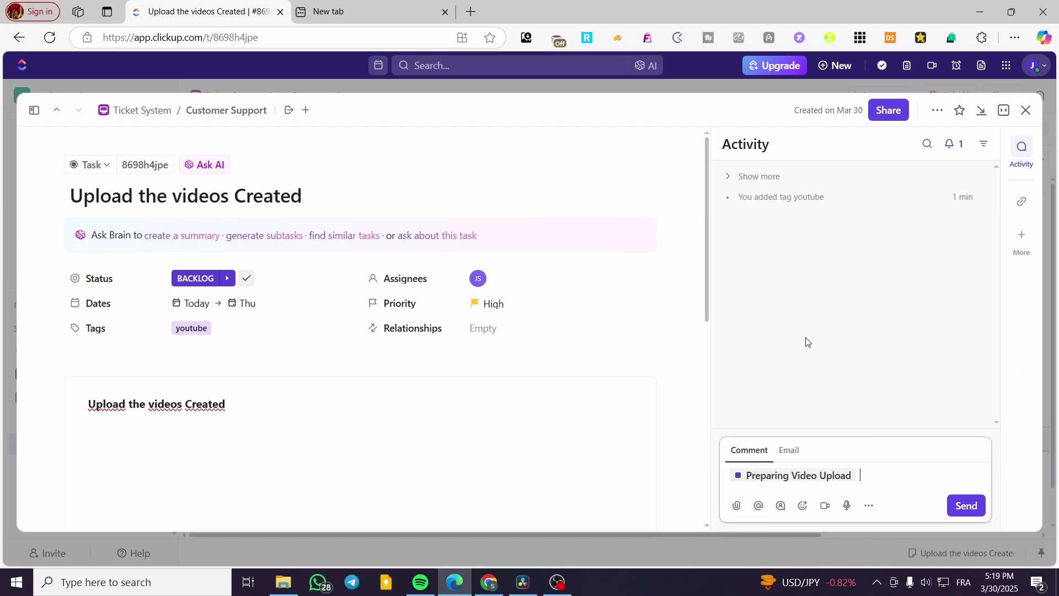
left_click(959, 512)
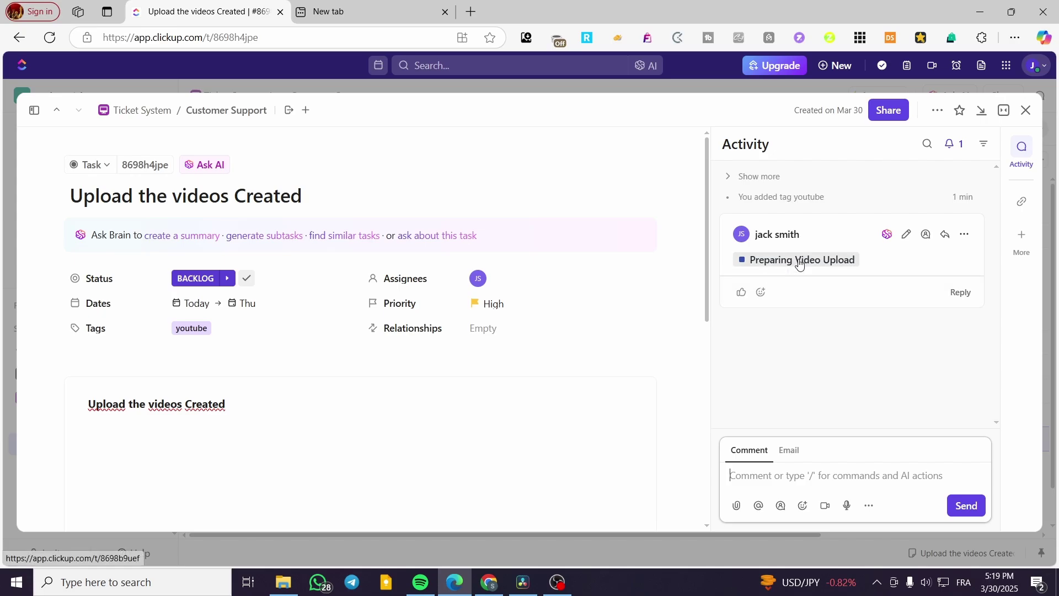
mouse_move(801, 265)
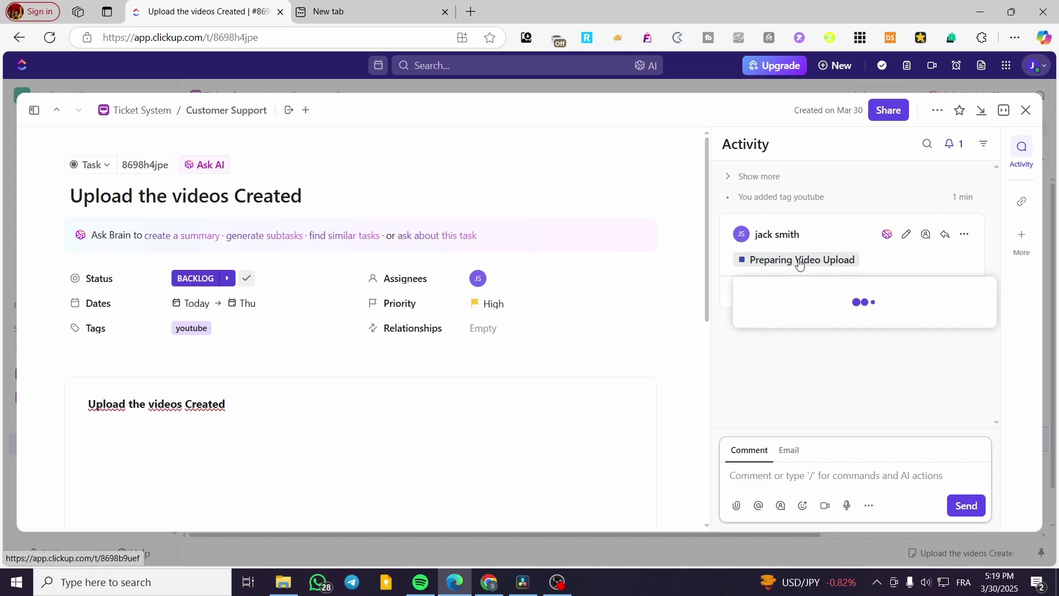
left_click(1025, 111)
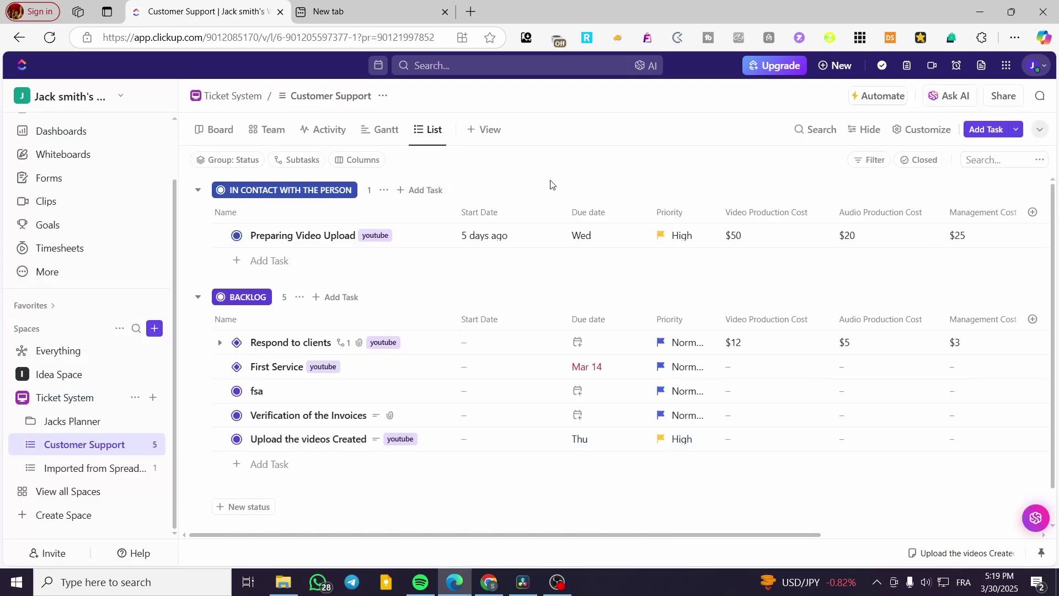